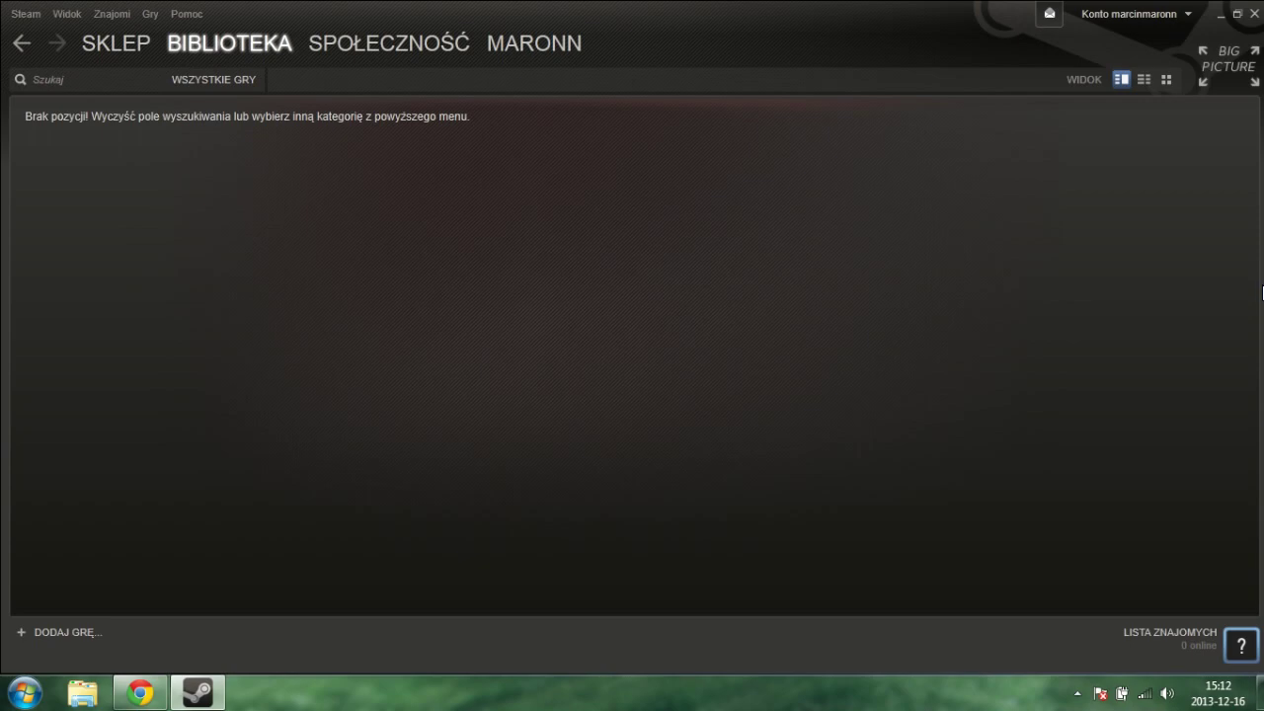
- Look at the update folders inside "Payday 2 Update od 1 do 18.1" in the user's Pobrane folder
{"action": "left_click", "coordinate": [24, 694]}
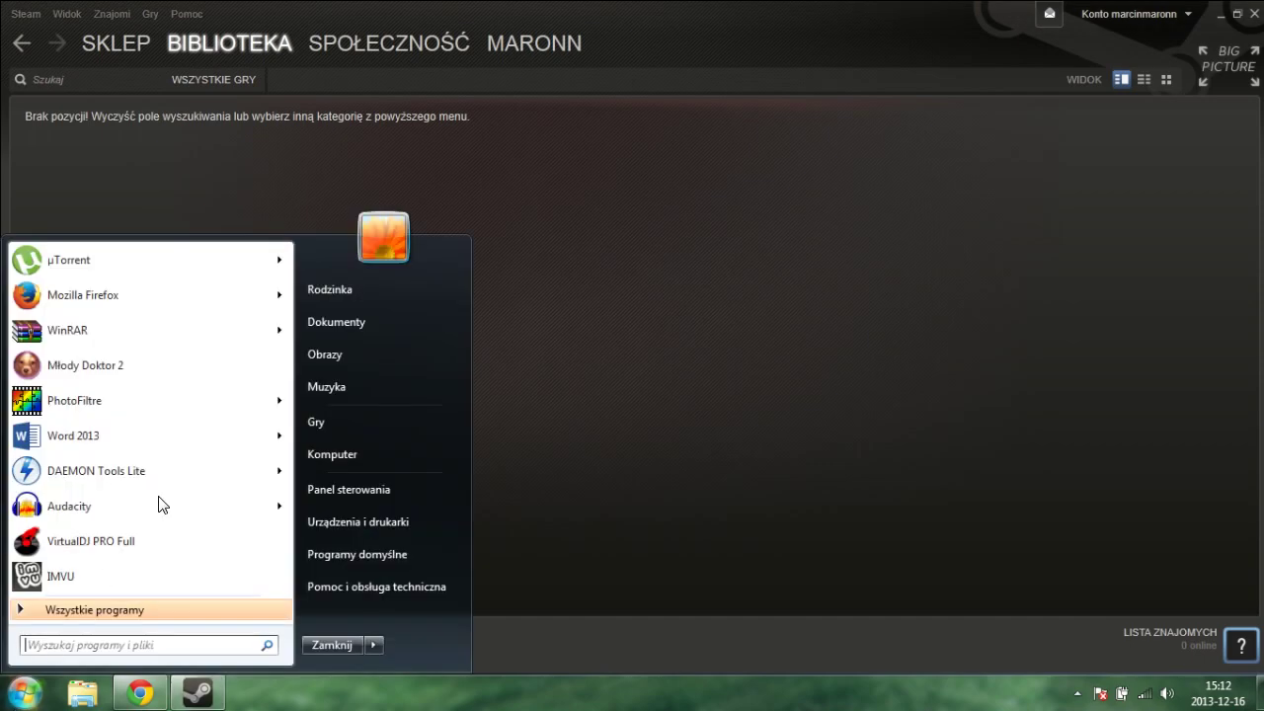
{"action": "left_click", "coordinate": [341, 293]}
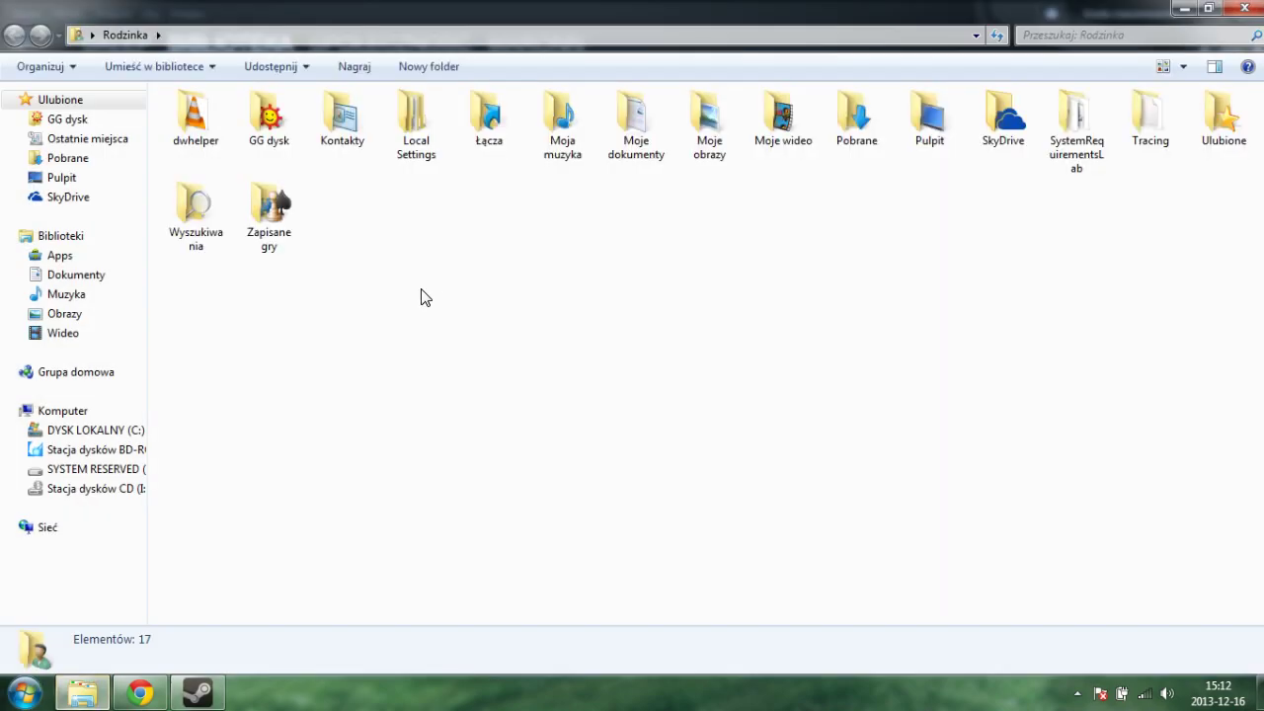
{"action": "double_click", "coordinate": [855, 117]}
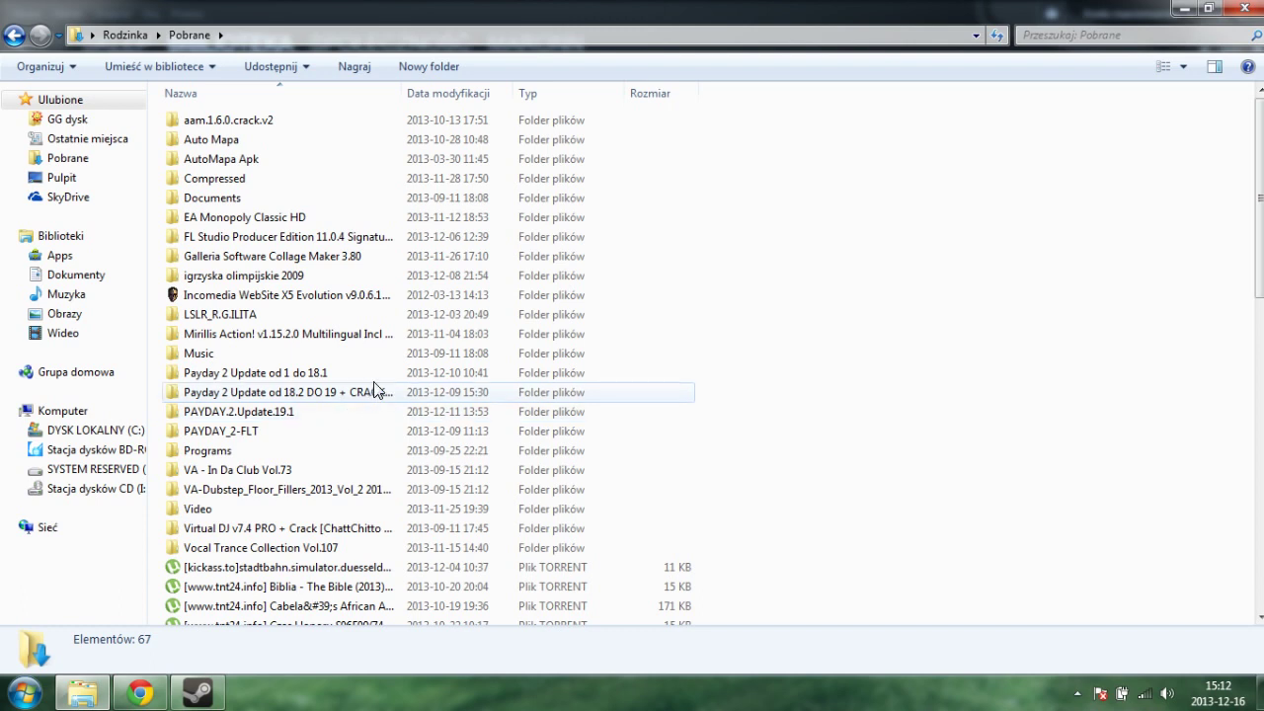
{"action": "double_click", "coordinate": [310, 376]}
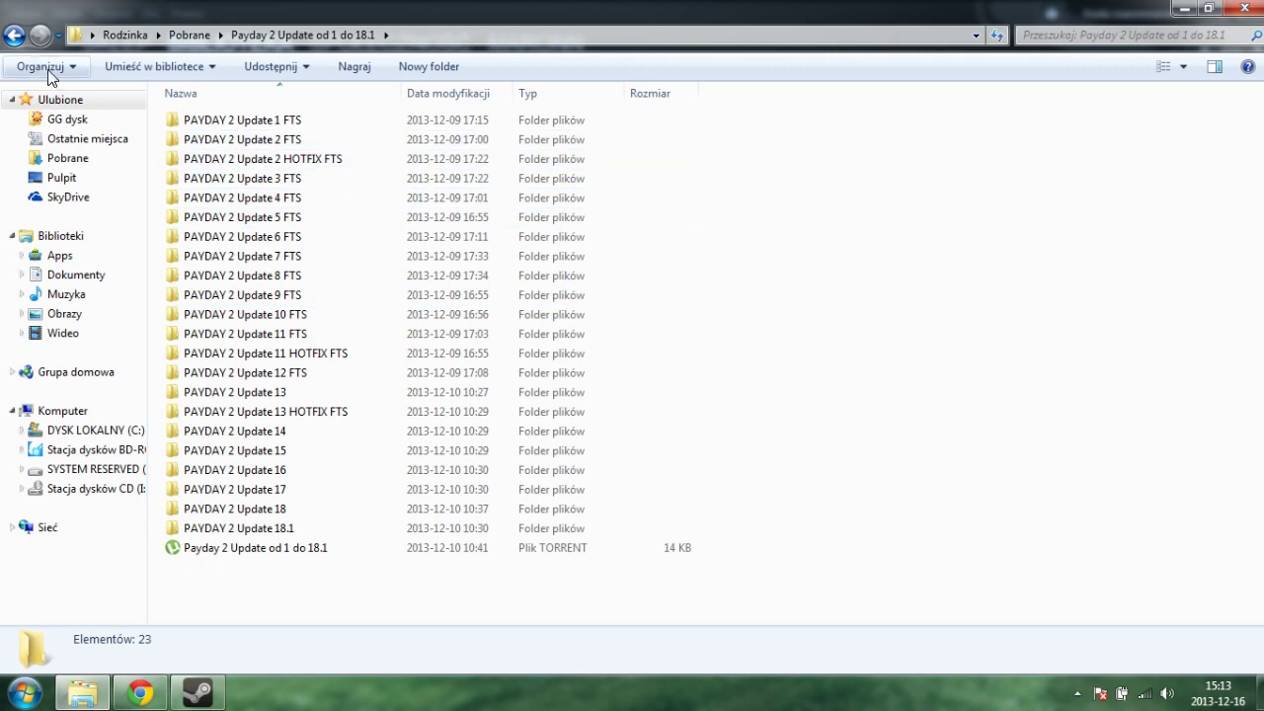
{"action": "left_click", "coordinate": [14, 36]}
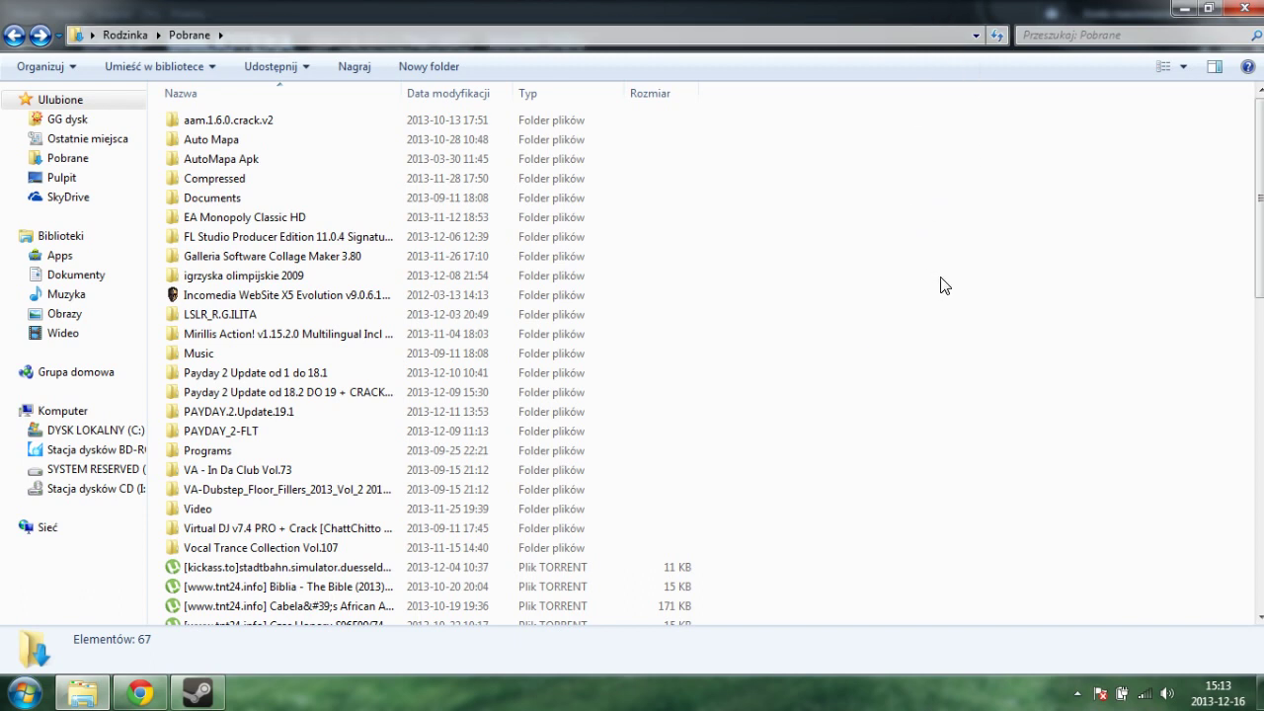
{"action": "left_click", "coordinate": [1180, 10]}
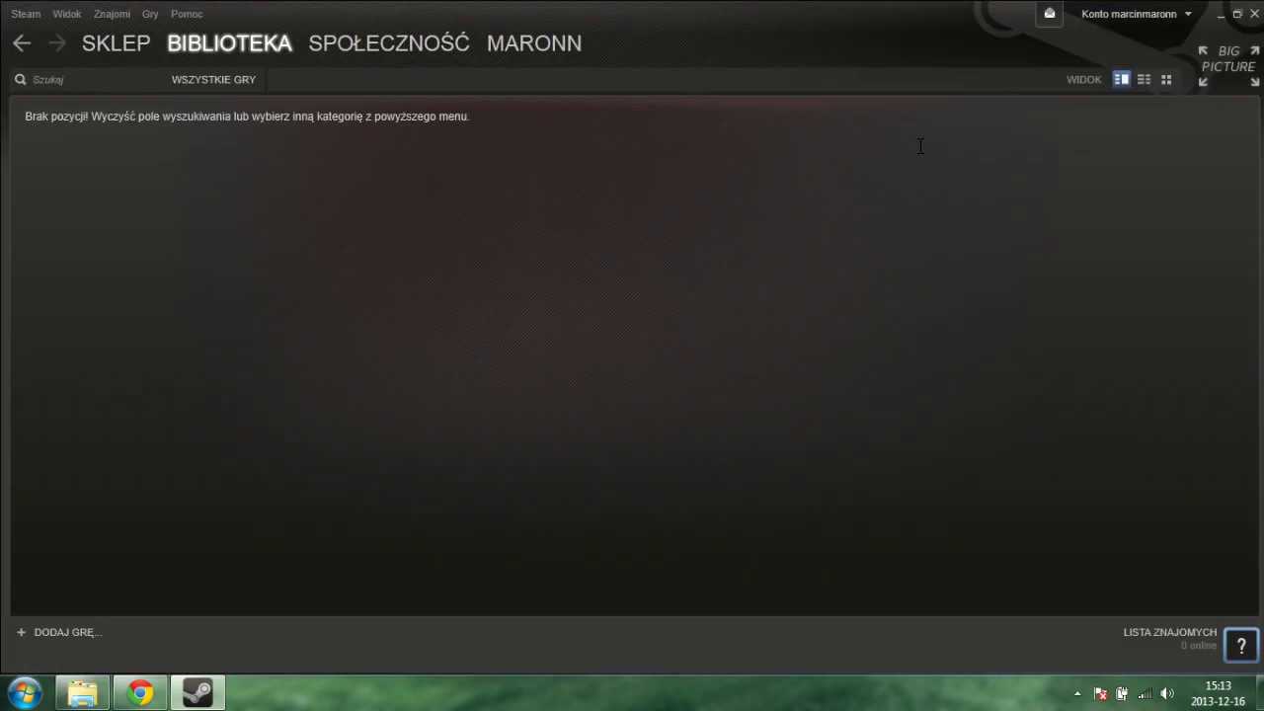
- Move the RVTLauncher shortcut from the desktop to the Recycle Bin and empty the bin
{"action": "left_click", "coordinate": [1218, 14]}
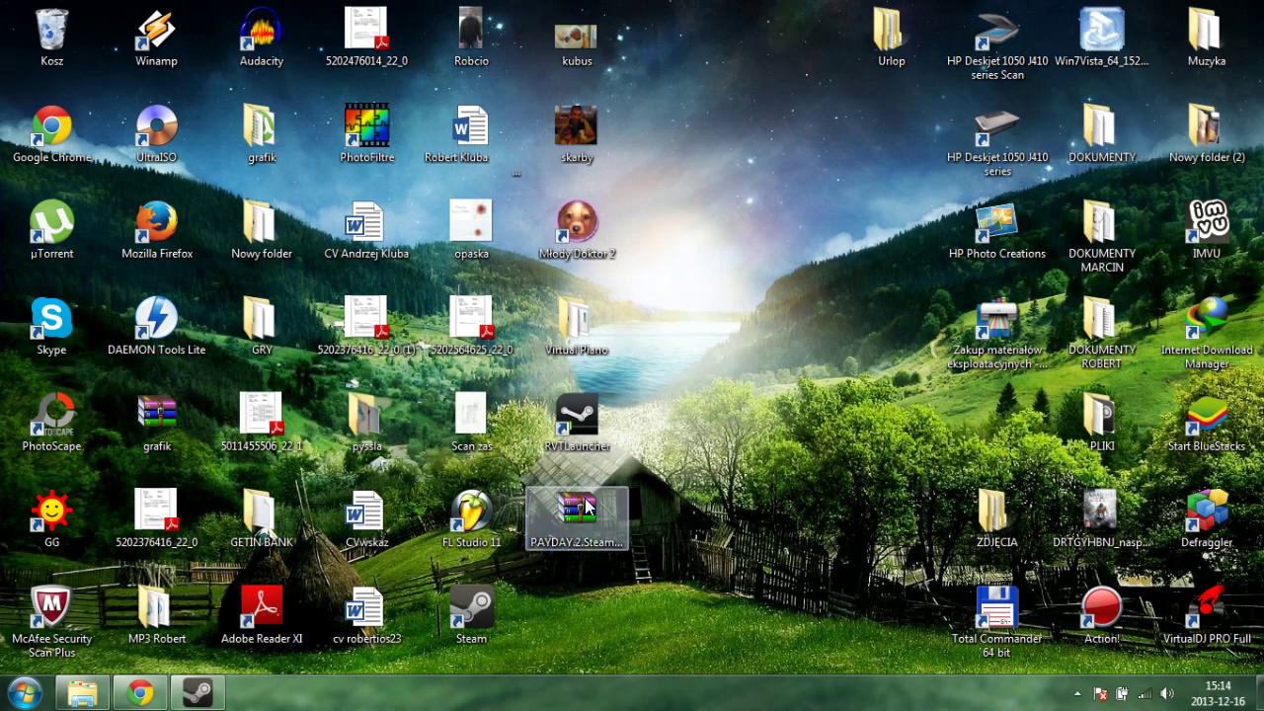
{"action": "left_click_drag", "start_coordinate": [584, 429], "coordinate": [630, 413]}
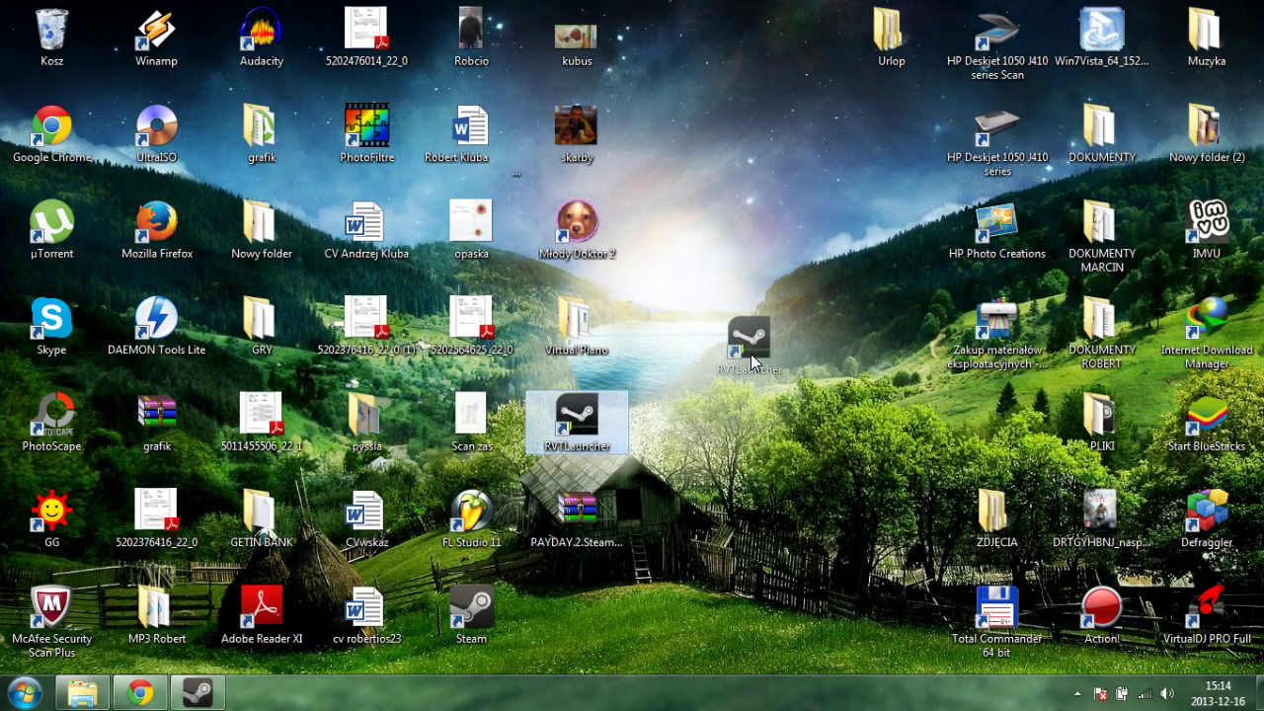
{"action": "left_click_drag", "start_coordinate": [750, 354], "coordinate": [64, 39]}
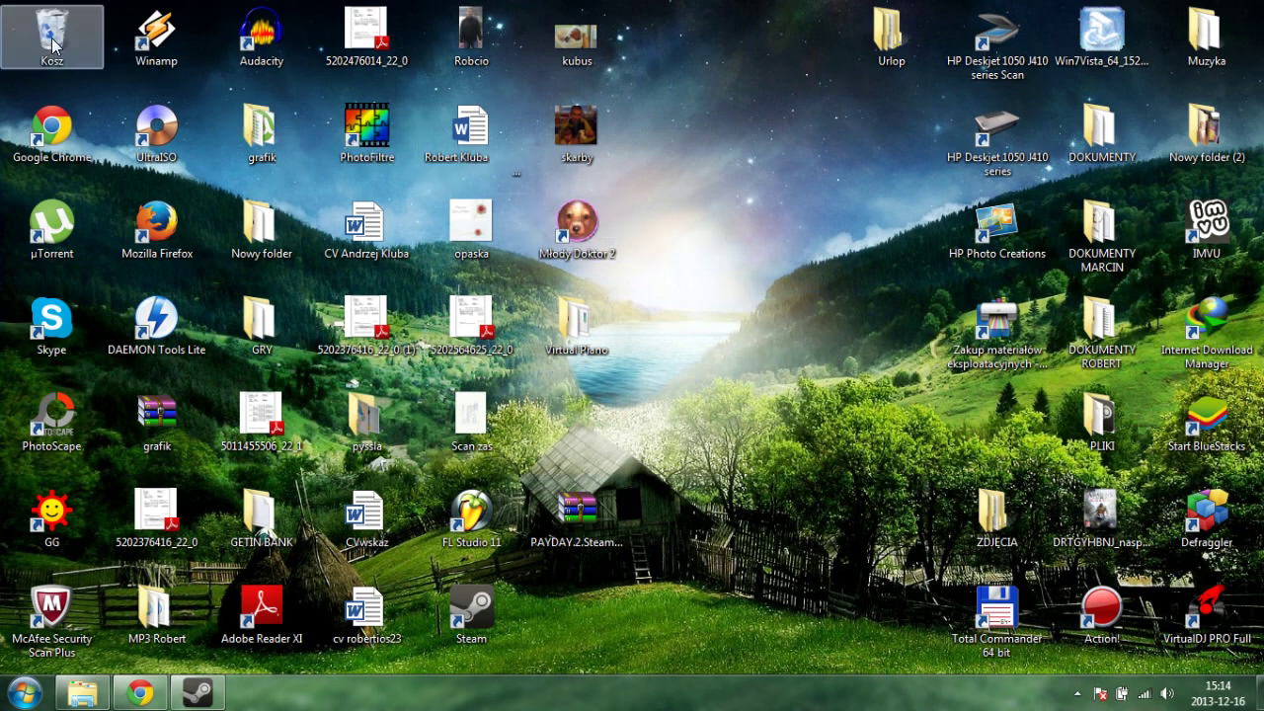
{"action": "right_click", "coordinate": [49, 38]}
{"action": "left_click", "coordinate": [101, 89]}
{"action": "left_click", "coordinate": [708, 359]}
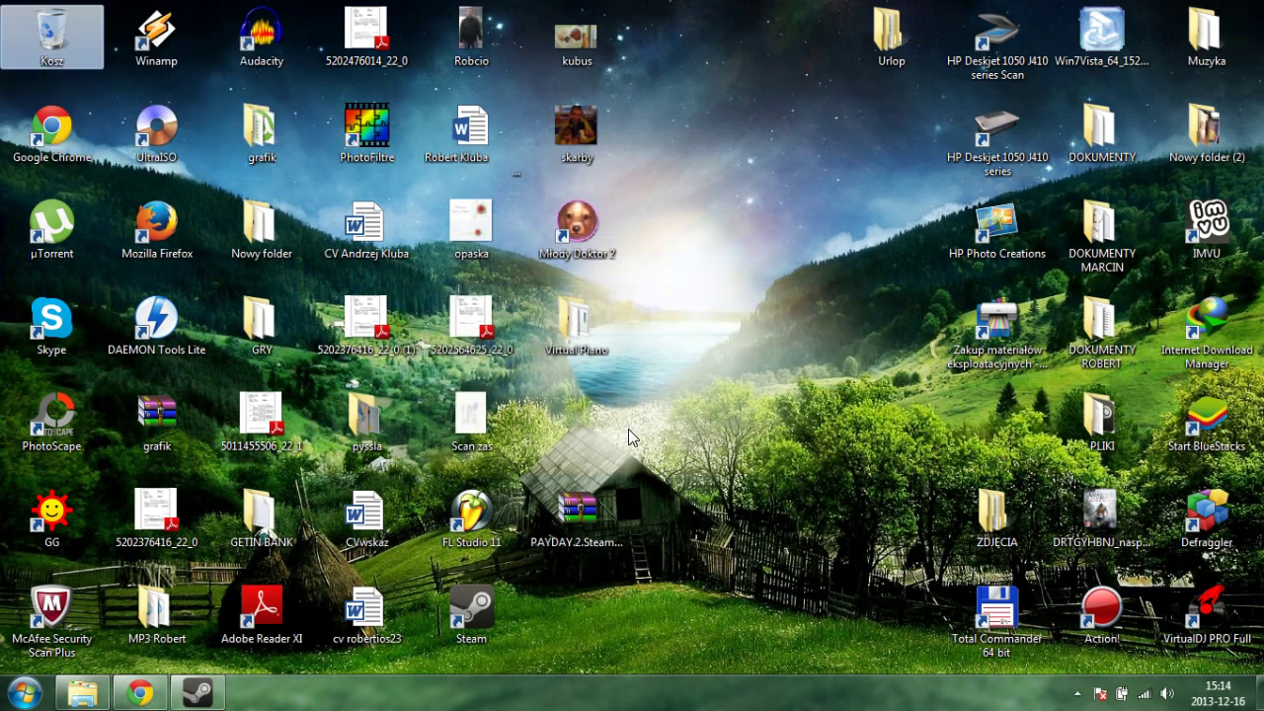
- Place the PAYDAY.2.Steamworks.Fix.Proper.V9-RVTFiX archive on a free spot of the desktop and extract it there
{"action": "left_click_drag", "start_coordinate": [577, 515], "coordinate": [684, 326]}
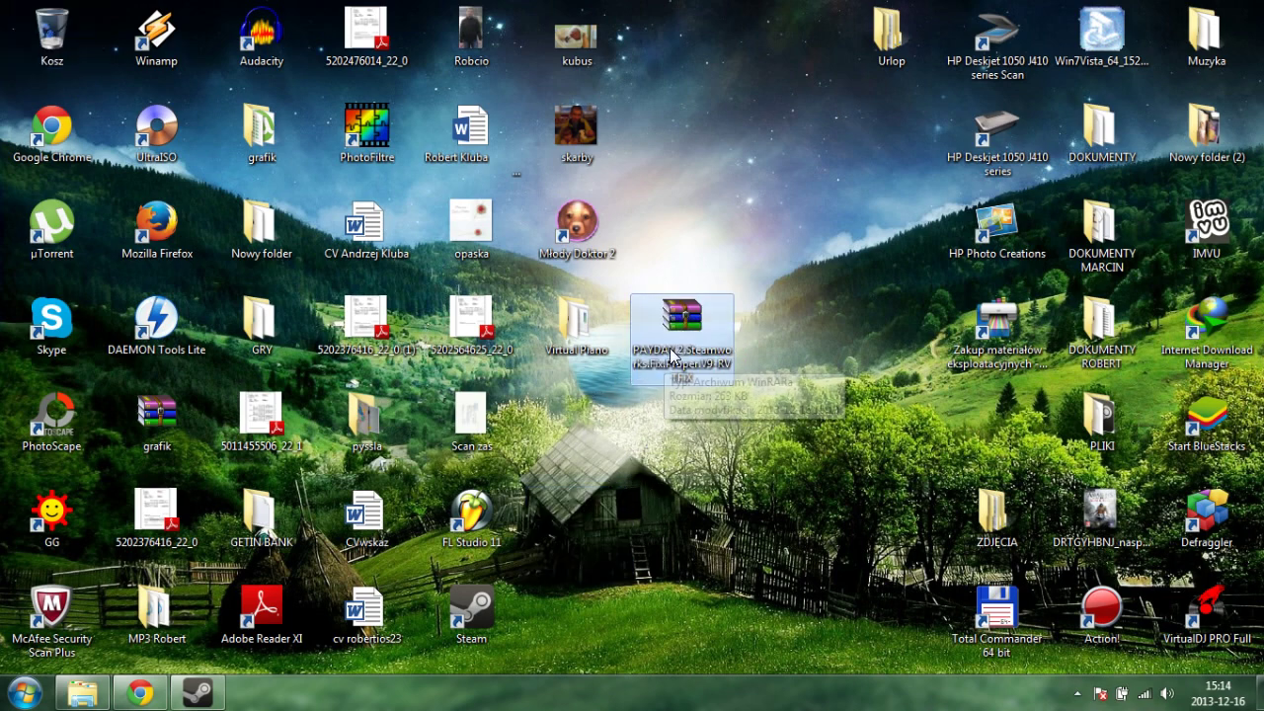
{"action": "mouse_move", "coordinate": [671, 374]}
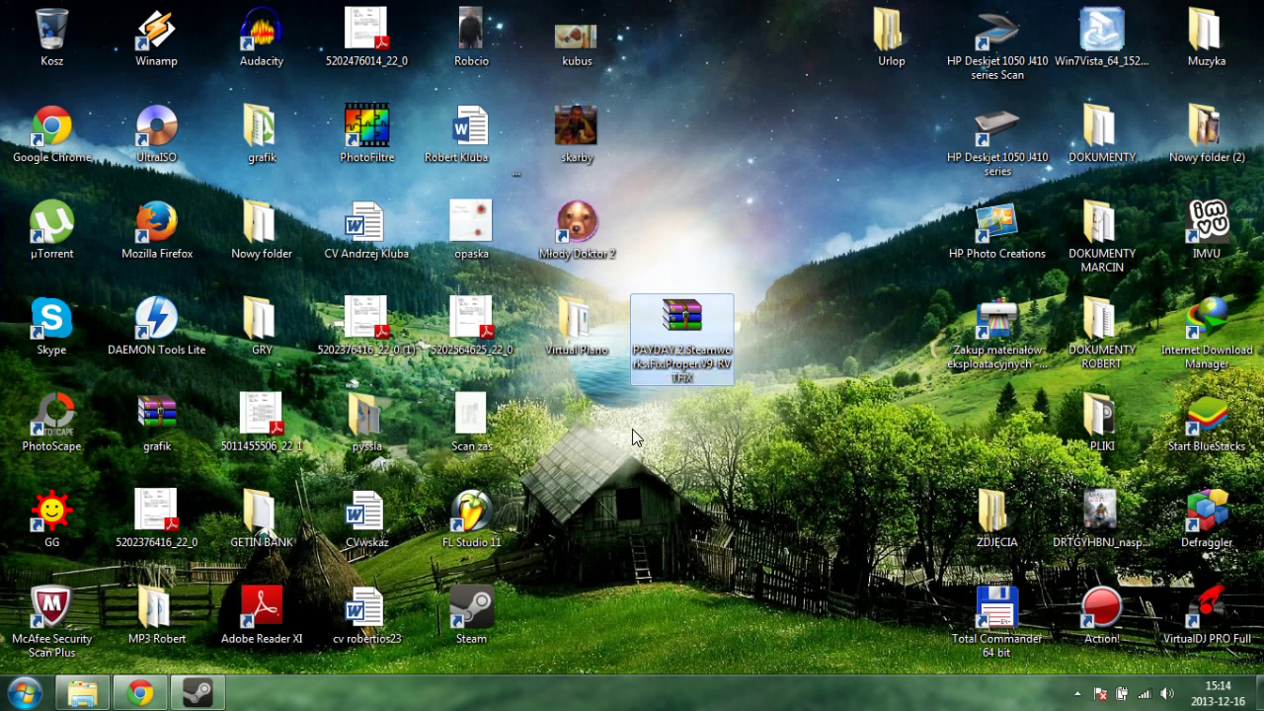
{"action": "right_click", "coordinate": [685, 324]}
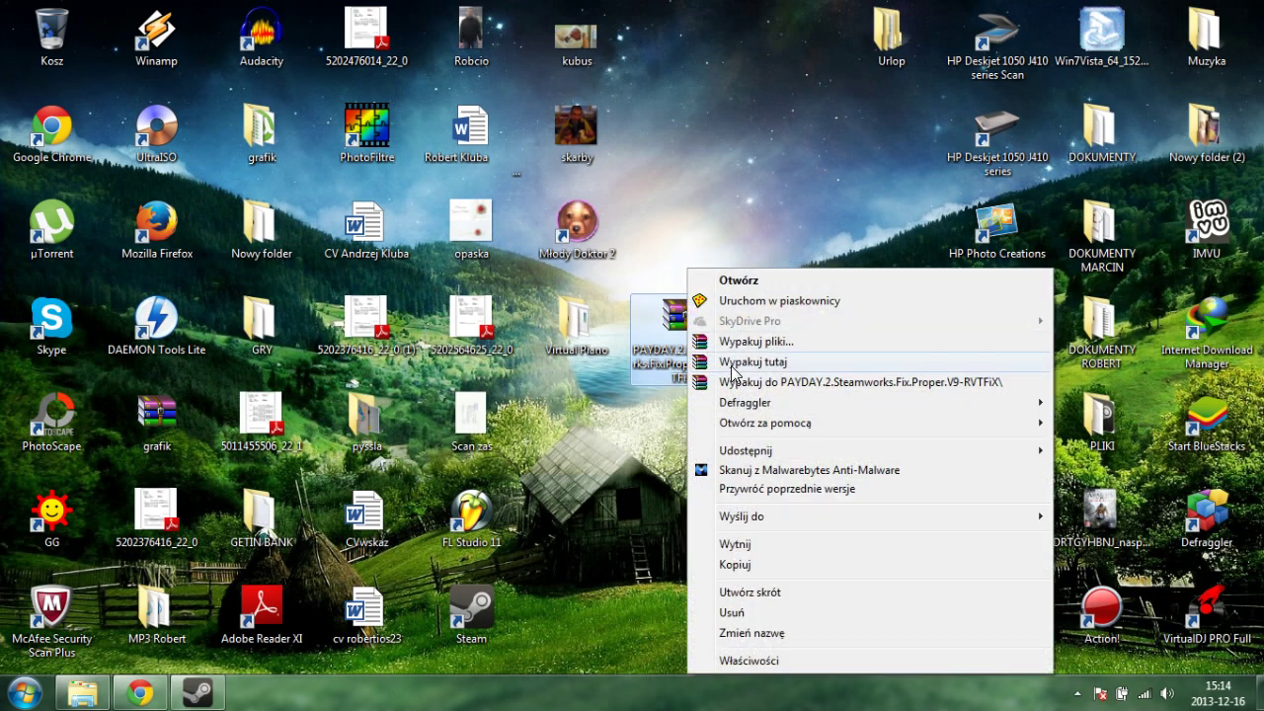
{"action": "left_click", "coordinate": [703, 361]}
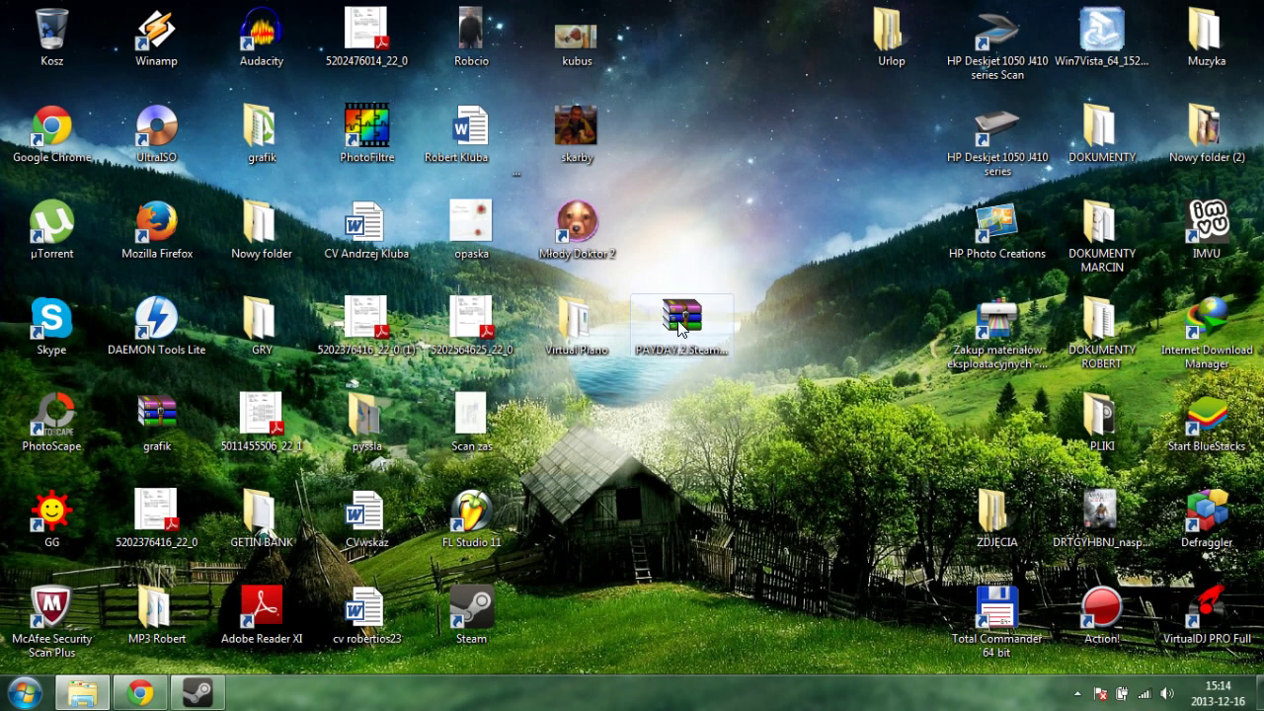
- Move the archive under the Urlop folder and line up LanguageSelector, REVOLT.dll and REVOLT below steam_api.dll
{"action": "left_click_drag", "start_coordinate": [682, 318], "coordinate": [894, 148]}
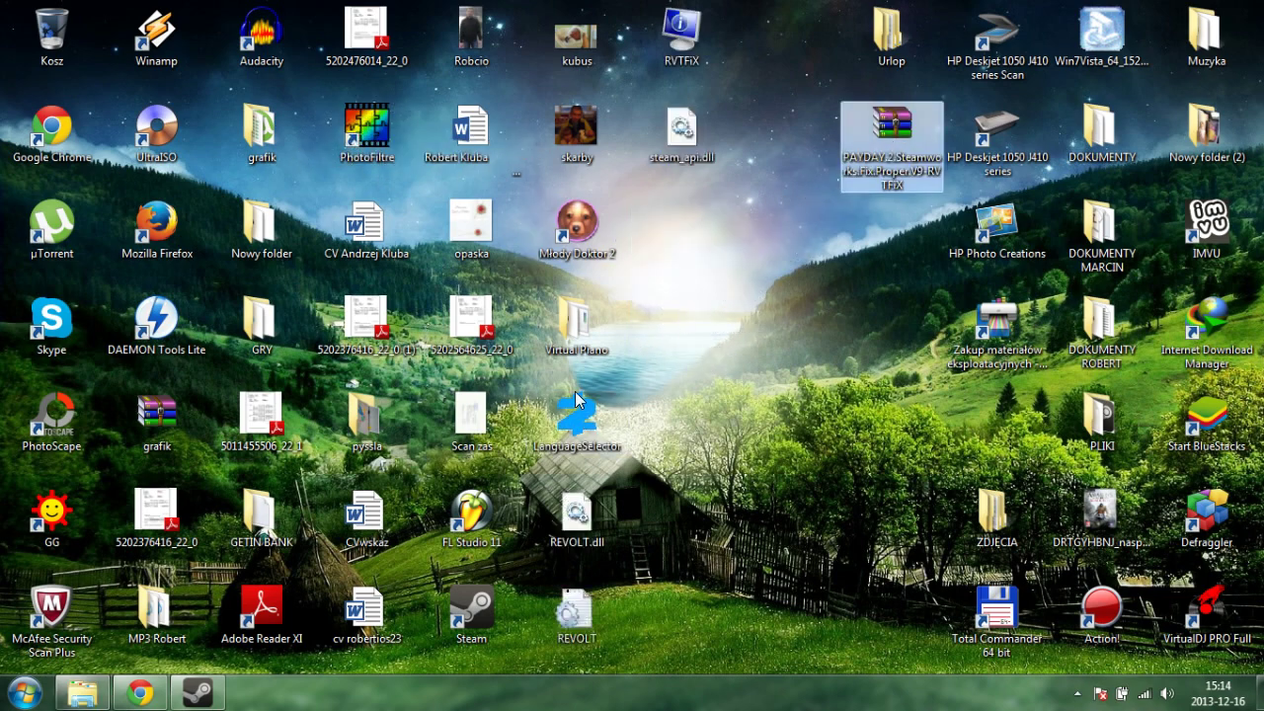
{"action": "left_click_drag", "start_coordinate": [581, 417], "coordinate": [666, 296]}
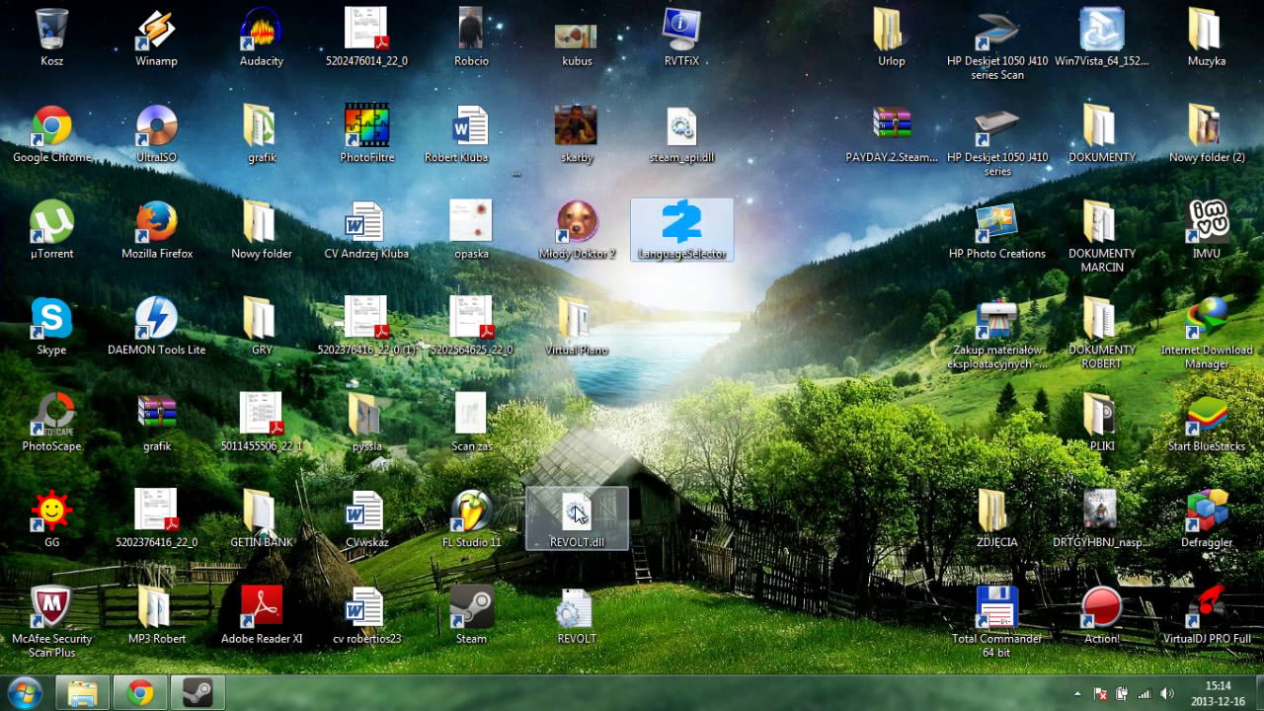
{"action": "left_click_drag", "start_coordinate": [577, 514], "coordinate": [681, 325]}
{"action": "left_click_drag", "start_coordinate": [577, 610], "coordinate": [671, 435]}
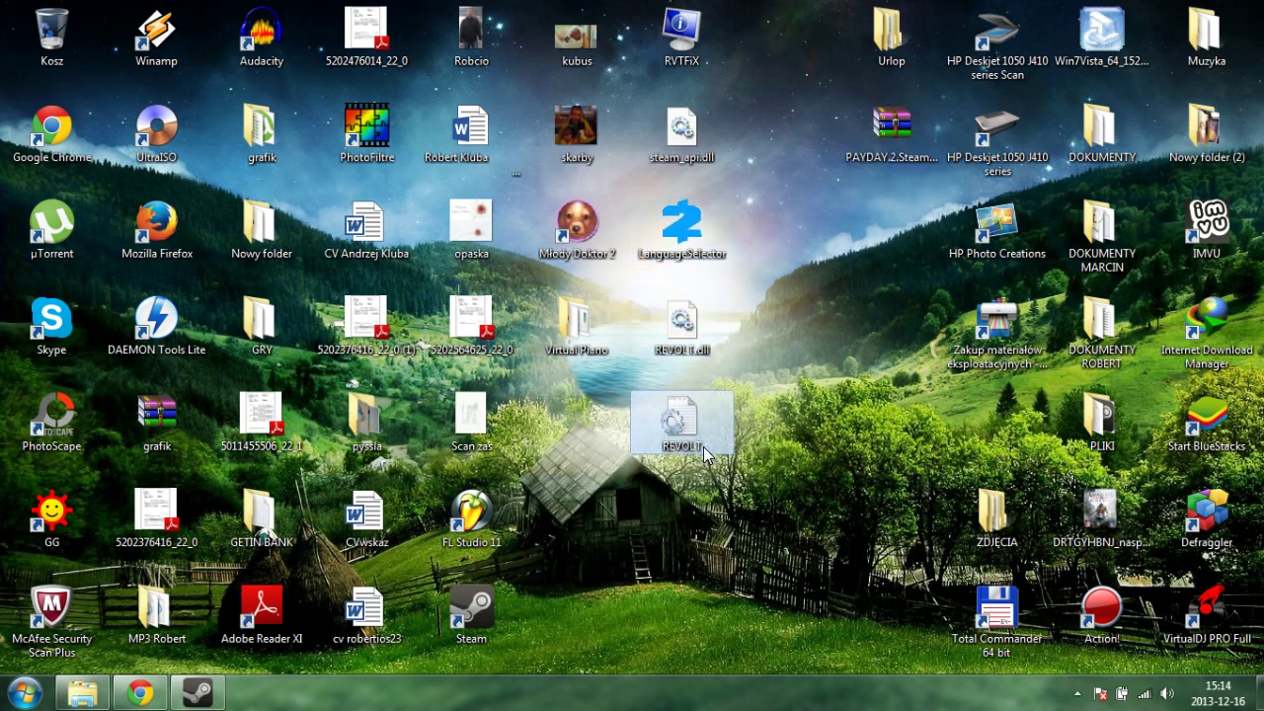
- Copy the five extracted files RVTFiX, steam_api.dll, LanguageSelector, REVOLT.dll and REVOLT from the desktop
{"action": "left_click_drag", "start_coordinate": [768, 513], "coordinate": [665, 38]}
{"action": "right_click", "coordinate": [664, 37]}
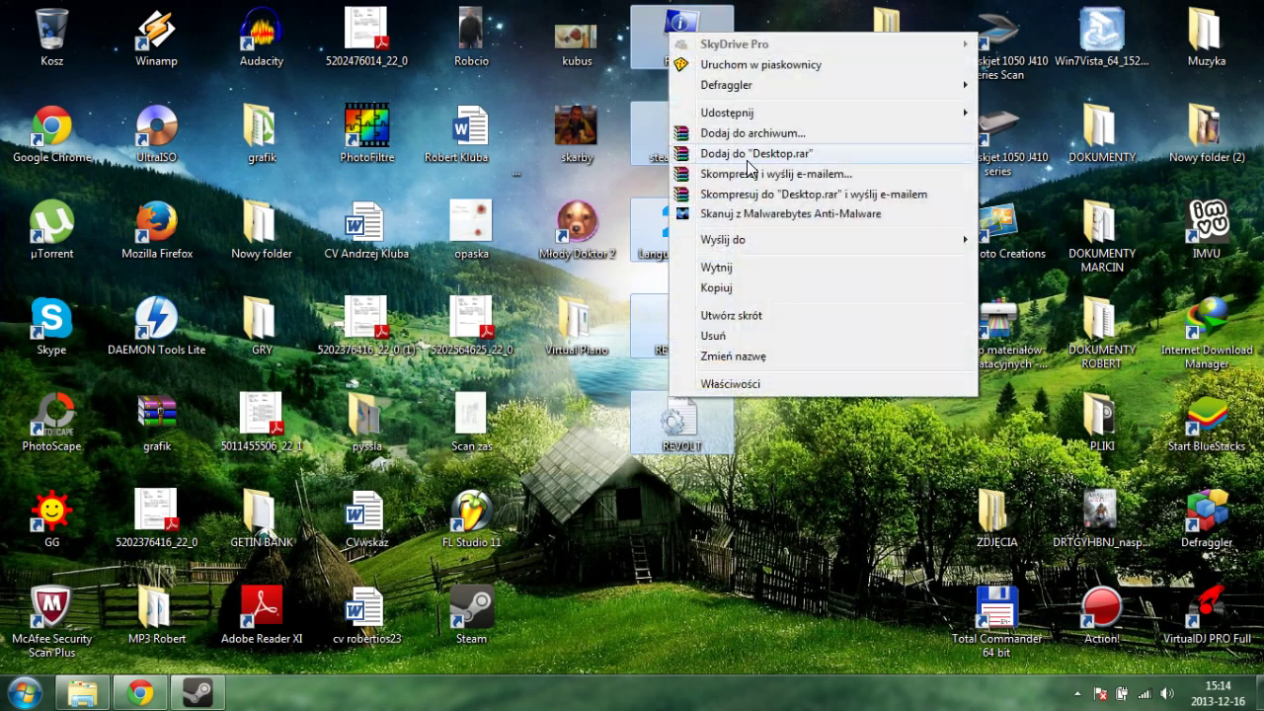
{"action": "left_click", "coordinate": [711, 283]}
{"action": "left_click", "coordinate": [570, 474]}
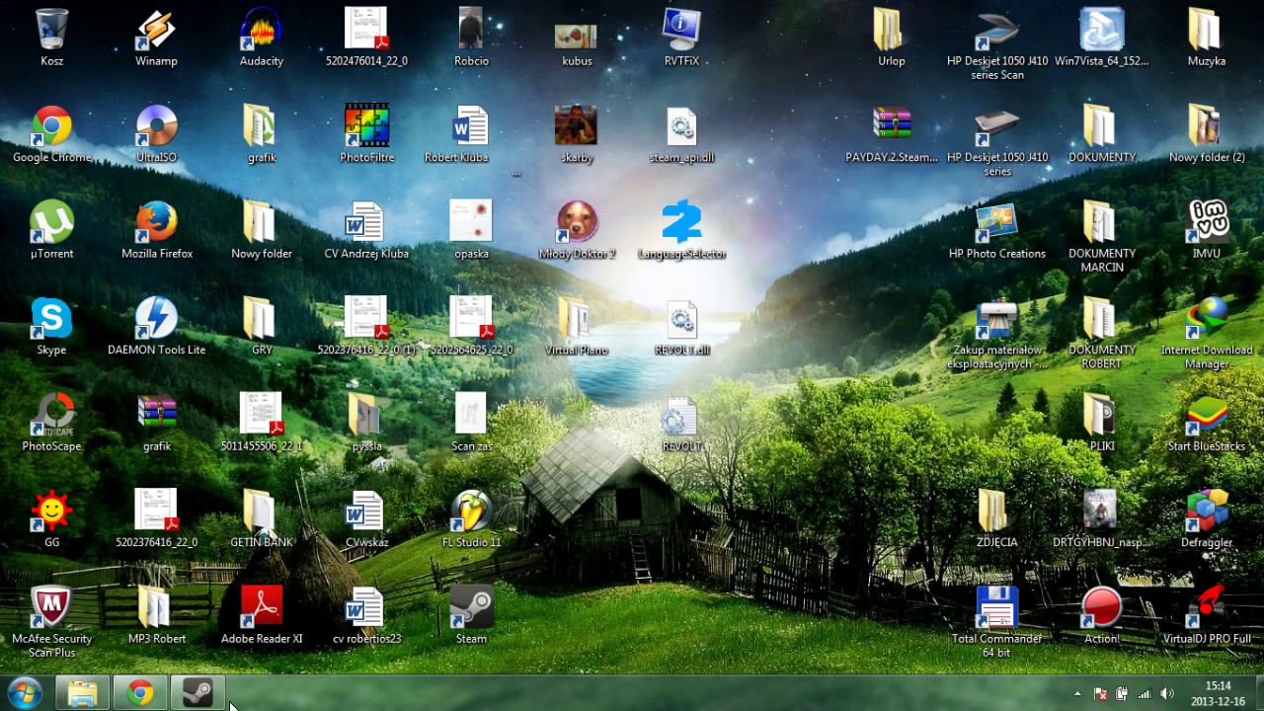
- Switch to Chrome and close the last Link Redirect page
{"action": "mouse_move", "coordinate": [140, 691]}
{"action": "left_click", "coordinate": [188, 602]}
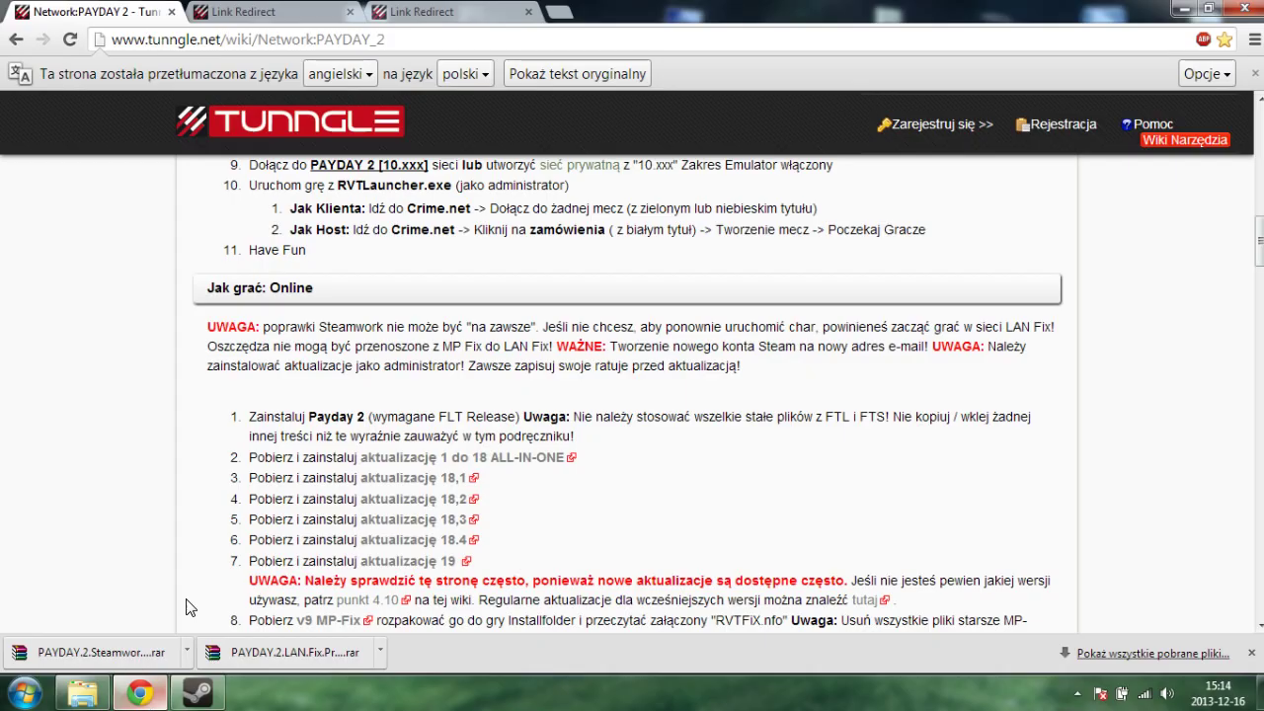
{"action": "left_click", "coordinate": [400, 10]}
{"action": "left_click", "coordinate": [529, 11]}
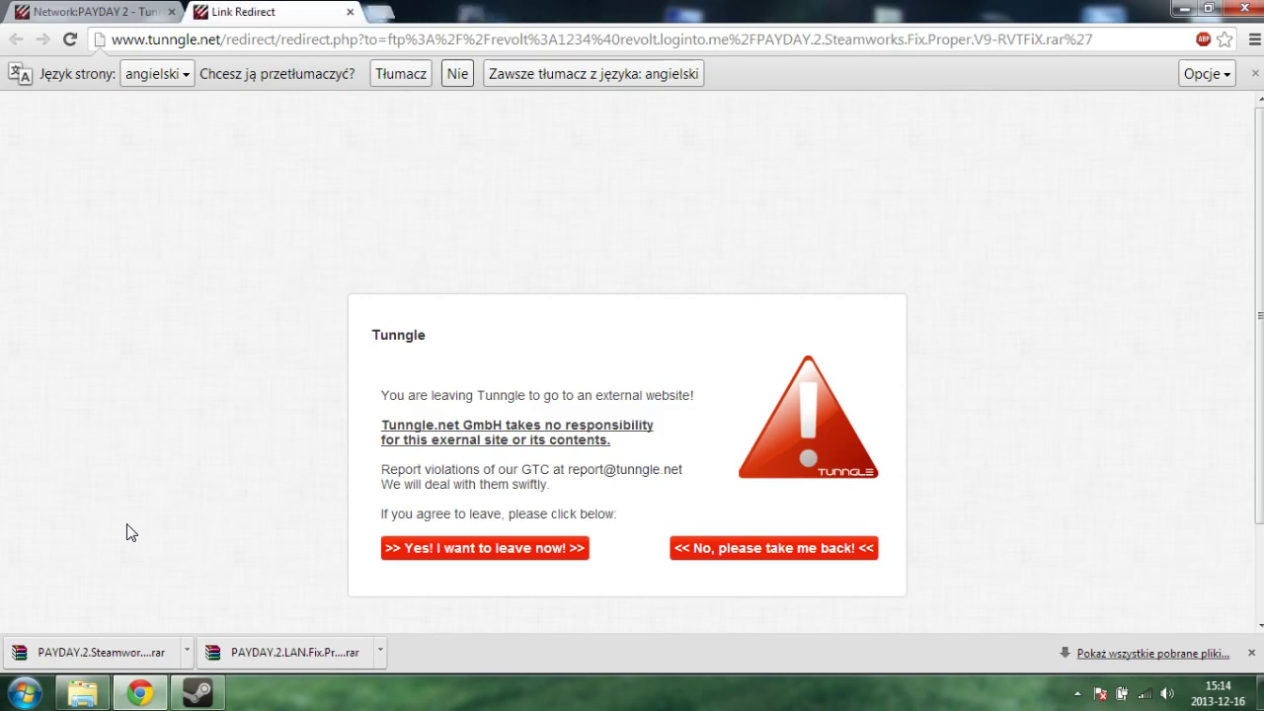
- Open the game folder C:\GRY\PAYDAY 2\PAYDAY 2 and examine its files
{"action": "left_click", "coordinate": [25, 691]}
{"action": "left_click", "coordinate": [326, 464]}
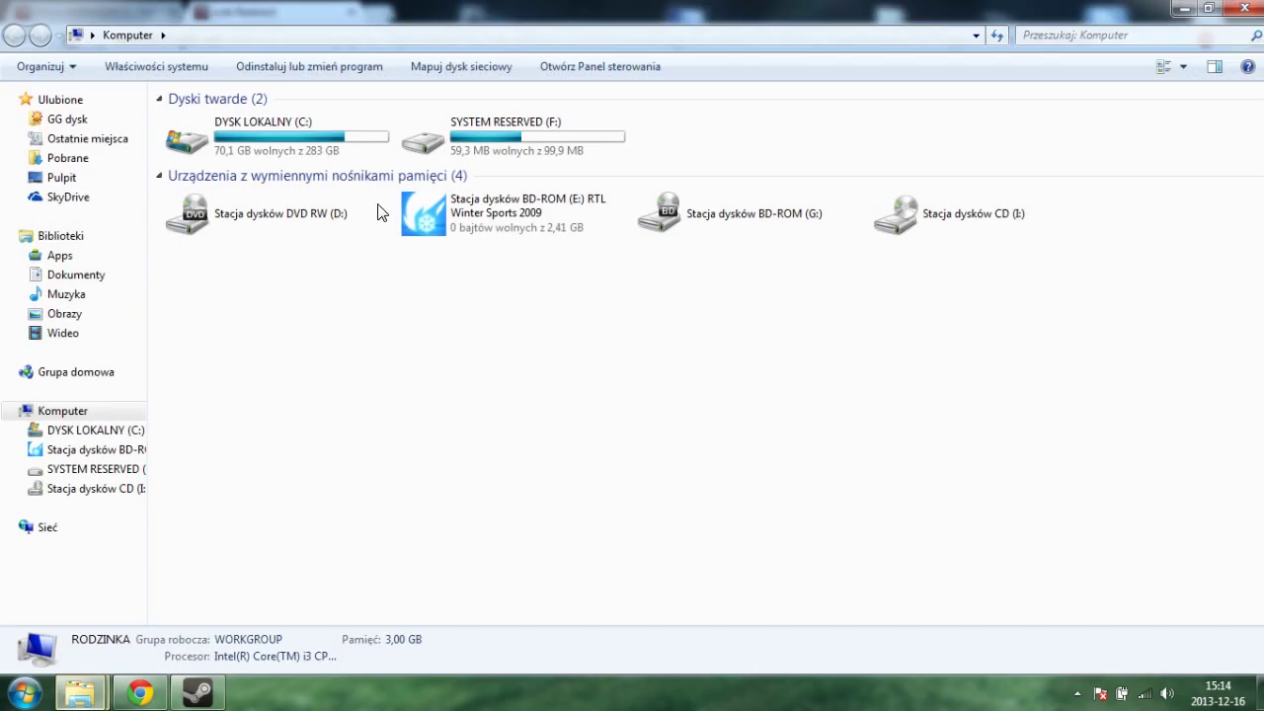
{"action": "double_click", "coordinate": [308, 146]}
{"action": "double_click", "coordinate": [260, 219]}
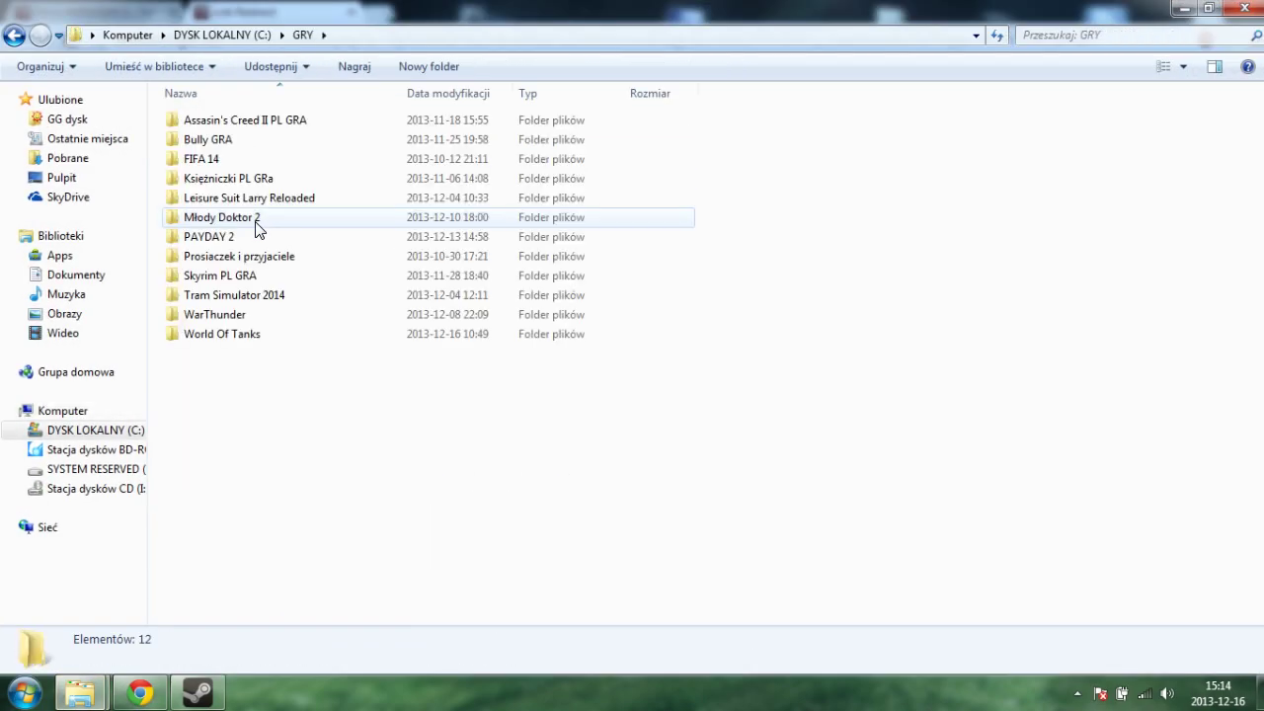
{"action": "double_click", "coordinate": [257, 239]}
{"action": "double_click", "coordinate": [250, 122]}
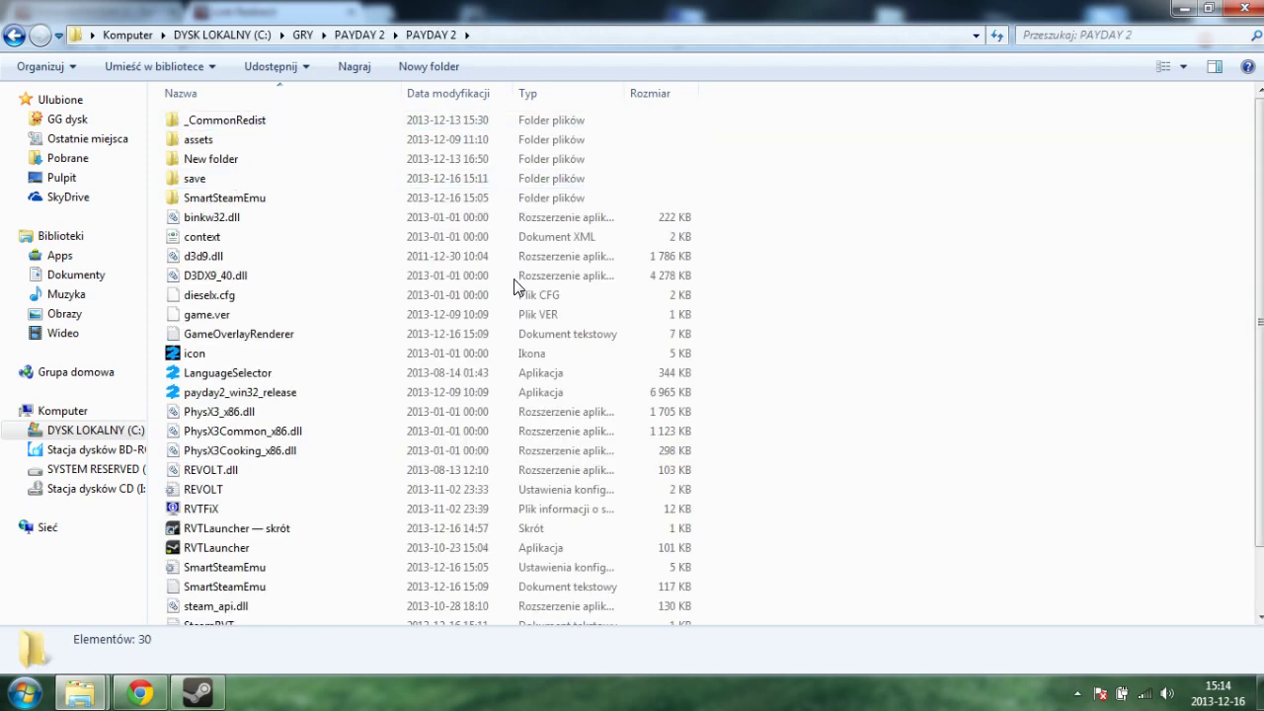
{"action": "scroll", "coordinate": [1096, 431], "scroll_direction": "down", "scroll_amount": 2}
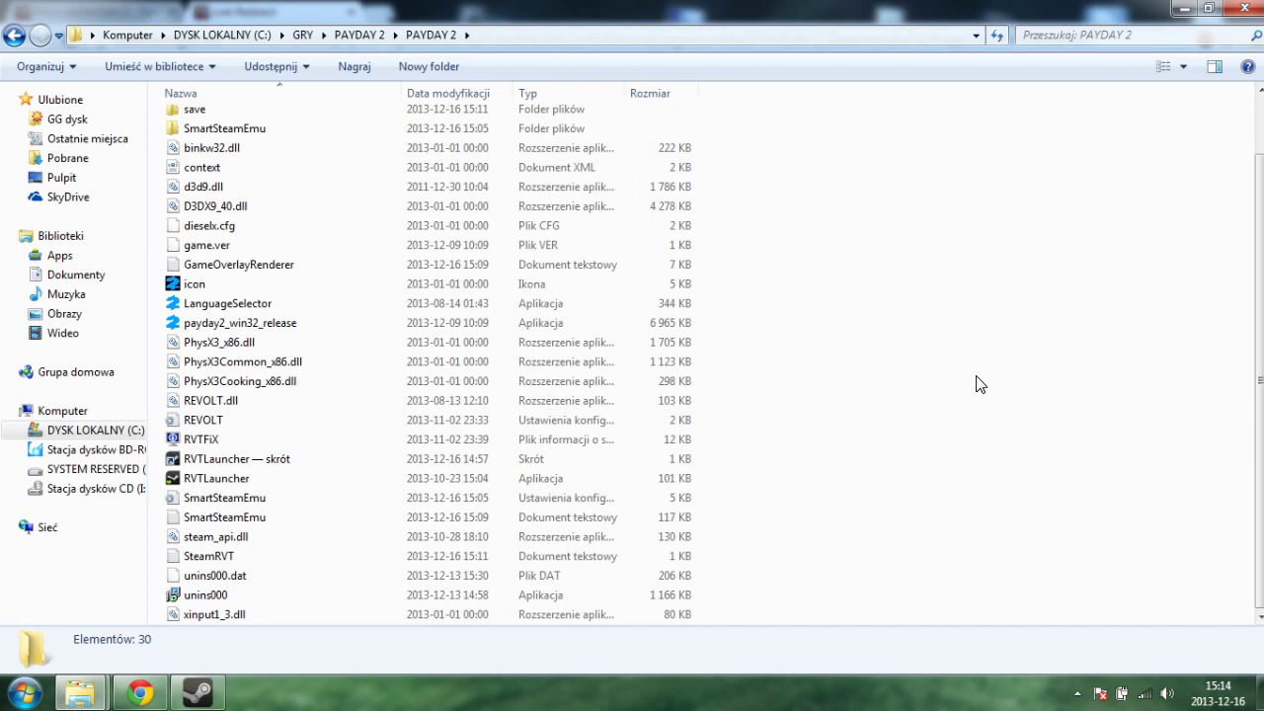
{"action": "scroll", "coordinate": [979, 384], "scroll_direction": "up", "scroll_amount": 2}
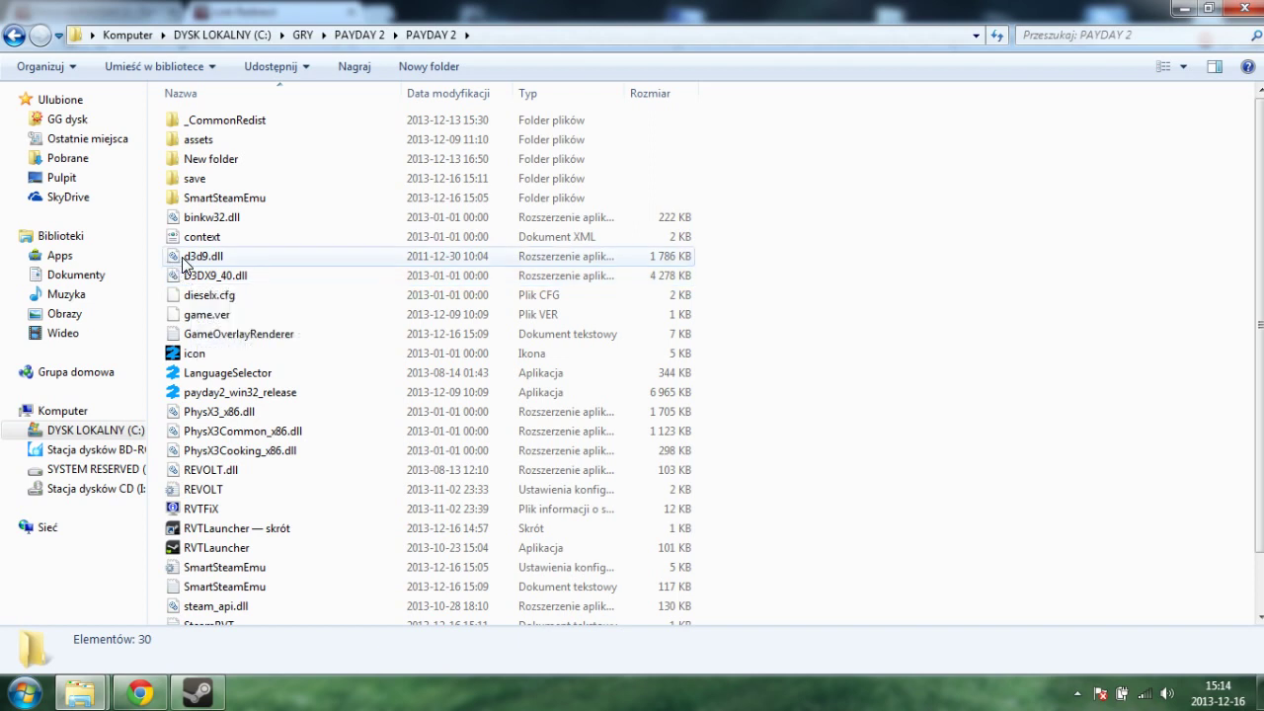
{"action": "mouse_move", "coordinate": [182, 262]}
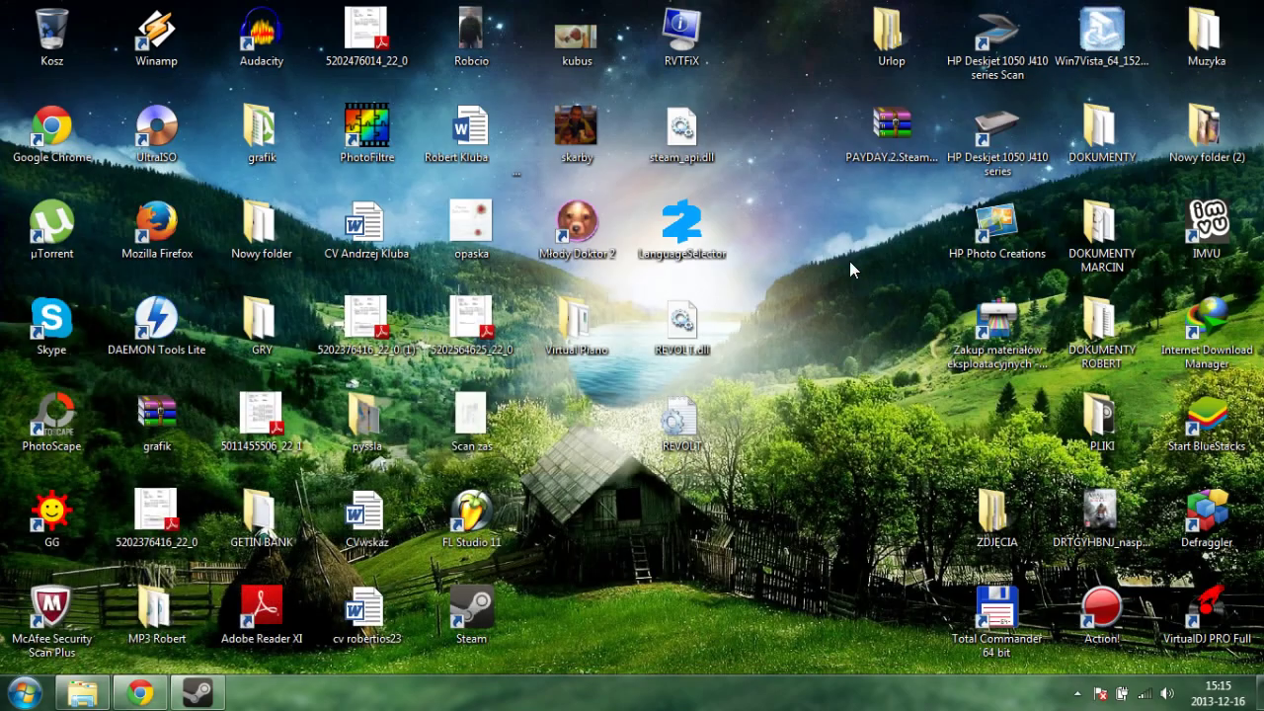
- Switch to Steam and start adding a non-Steam game by browsing for its program file
{"action": "left_click", "coordinate": [197, 692]}
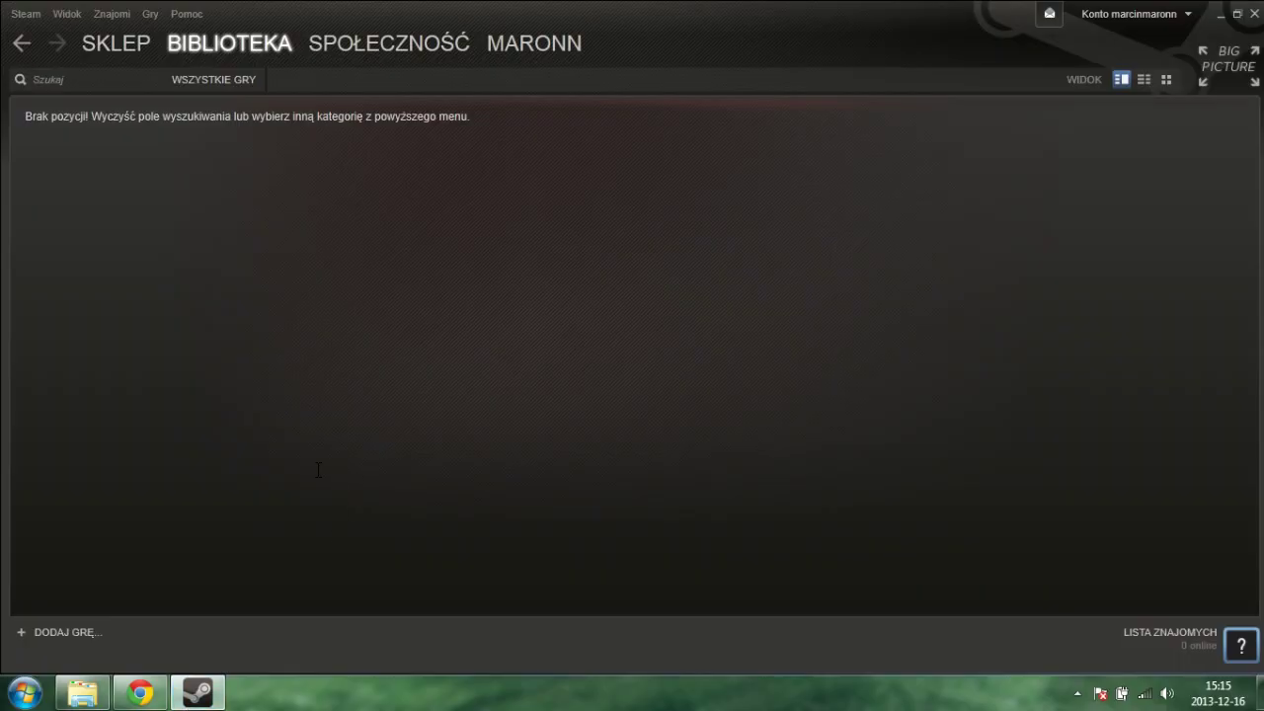
{"action": "left_click", "coordinate": [49, 632]}
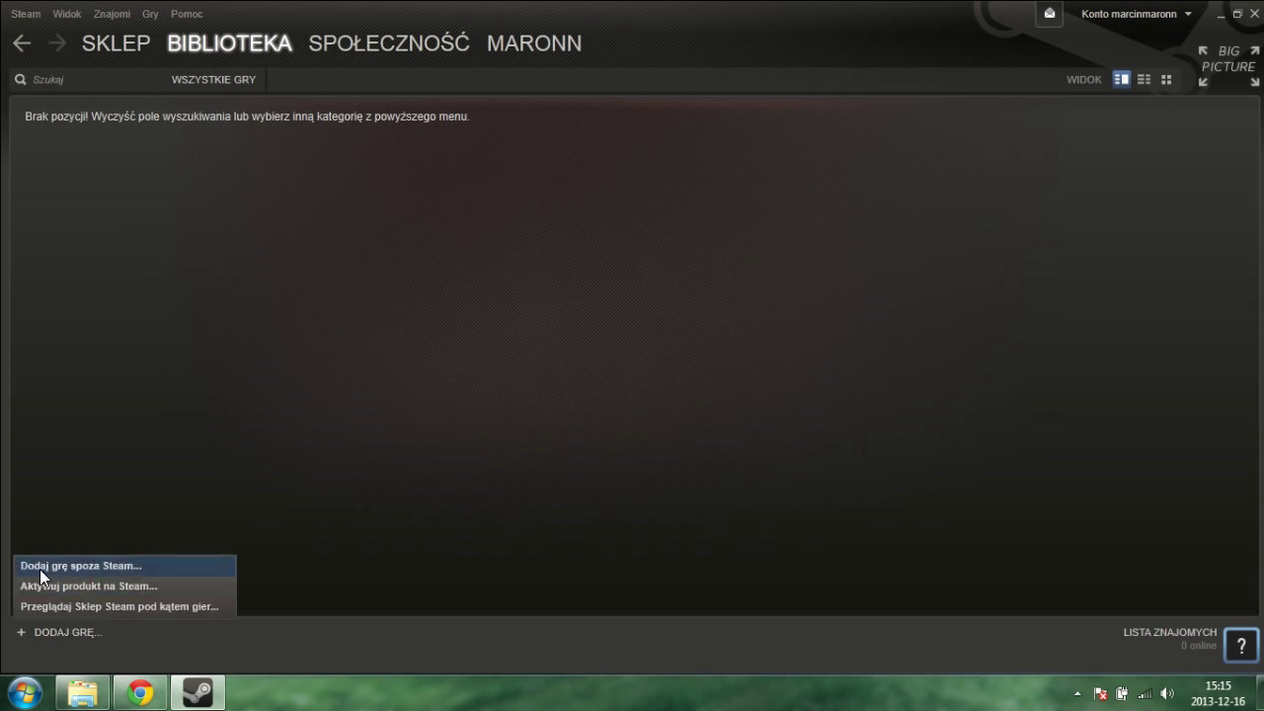
{"action": "left_click", "coordinate": [99, 569]}
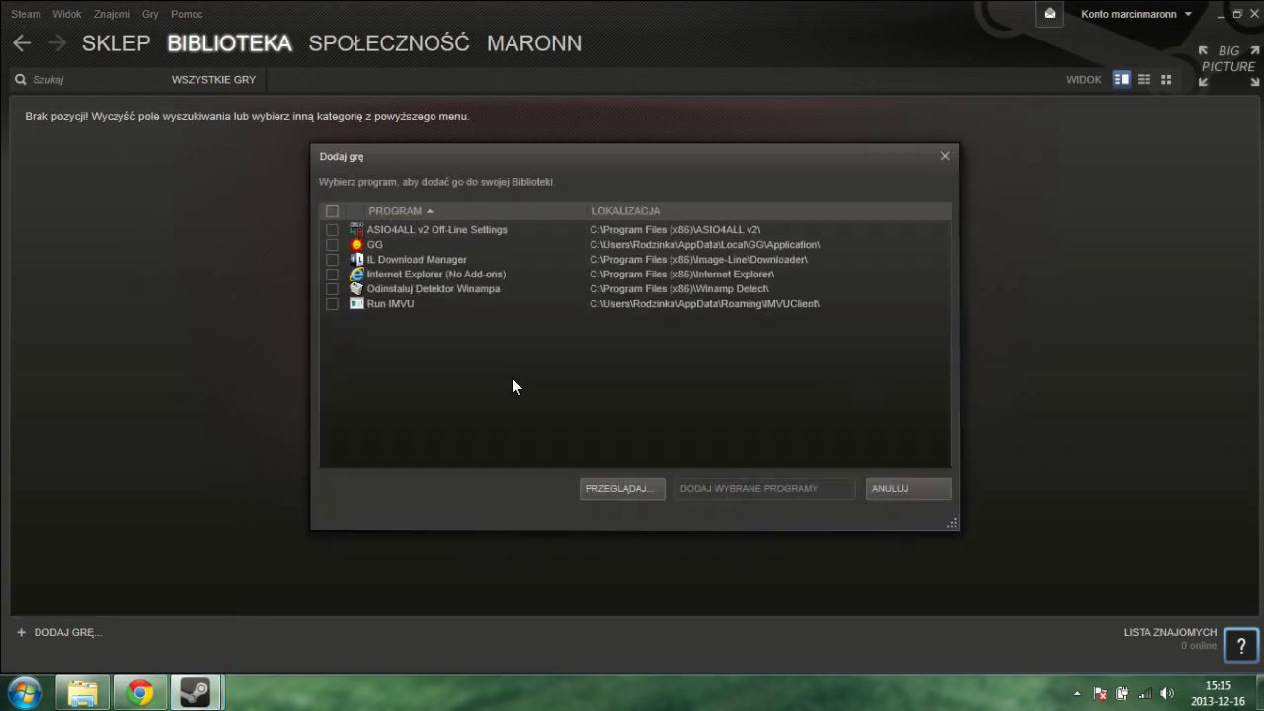
{"action": "left_click", "coordinate": [616, 490]}
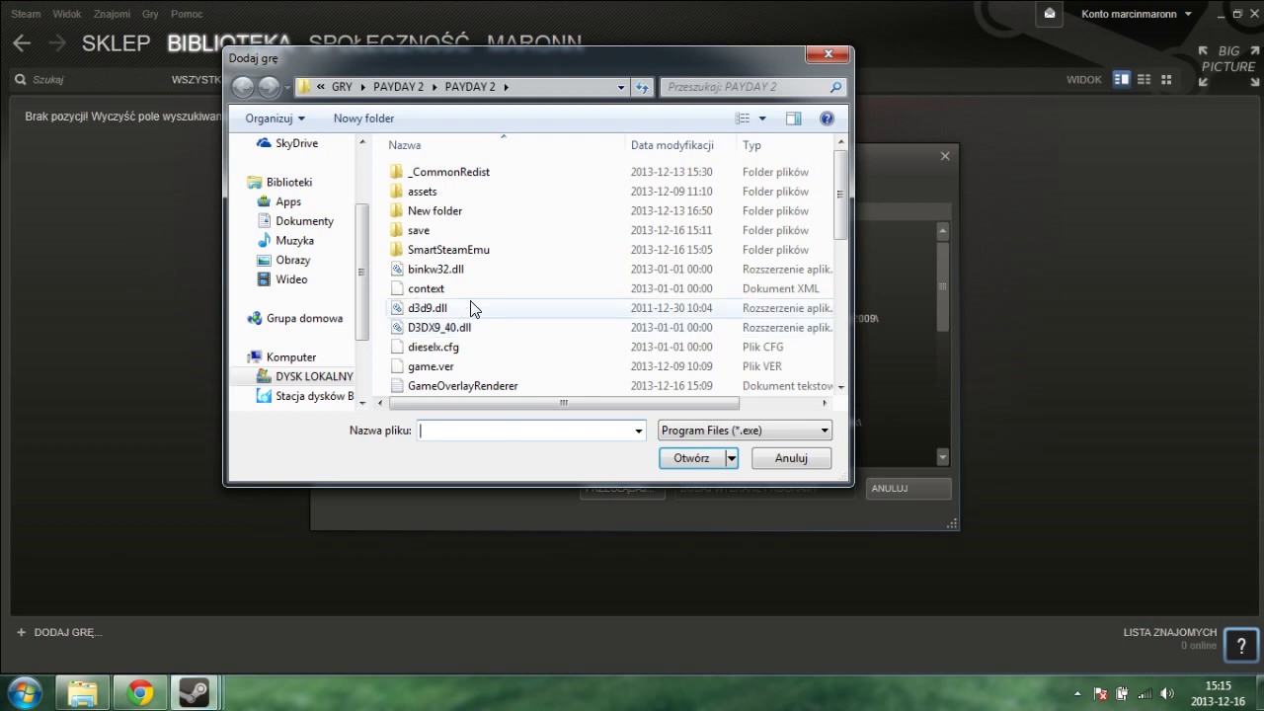
- Browse from the local disk C: to the game folder GRY\PAYDAY 2\PAYDAY 2
{"action": "scroll", "coordinate": [352, 261], "scroll_direction": "up", "scroll_amount": 3}
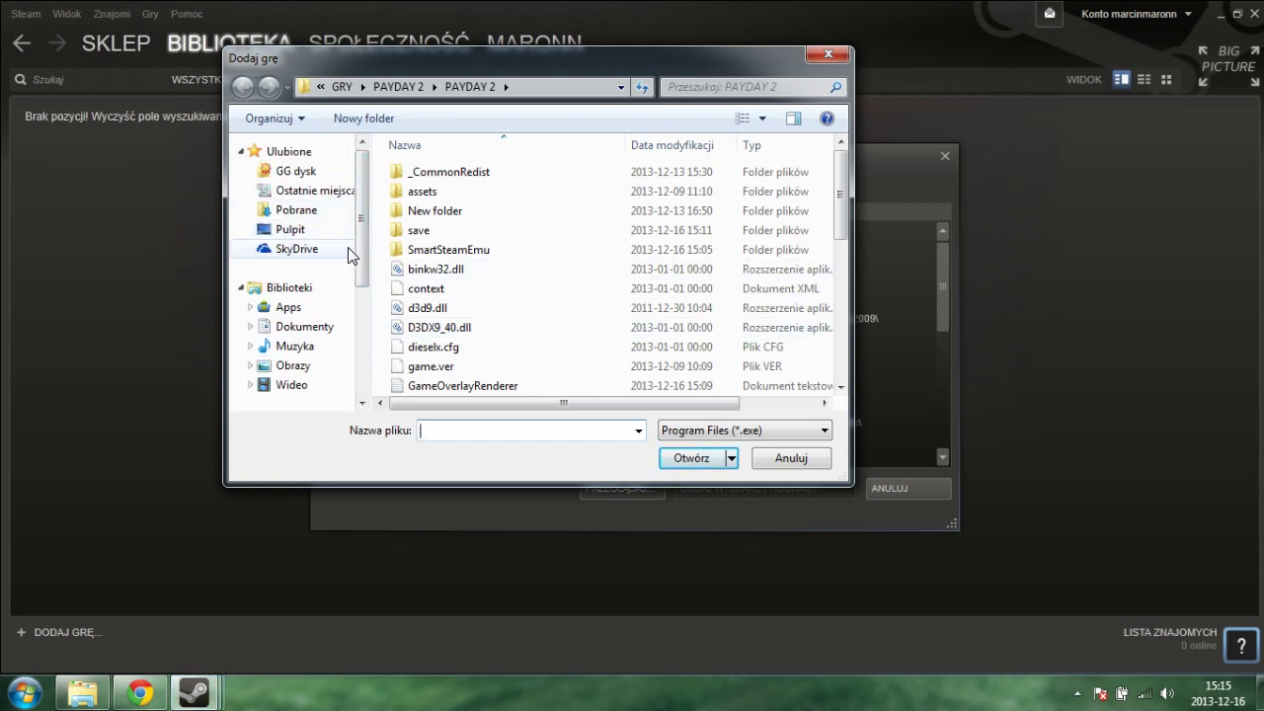
{"action": "left_click_drag", "start_coordinate": [357, 272], "coordinate": [347, 324]}
{"action": "left_click", "coordinate": [321, 357]}
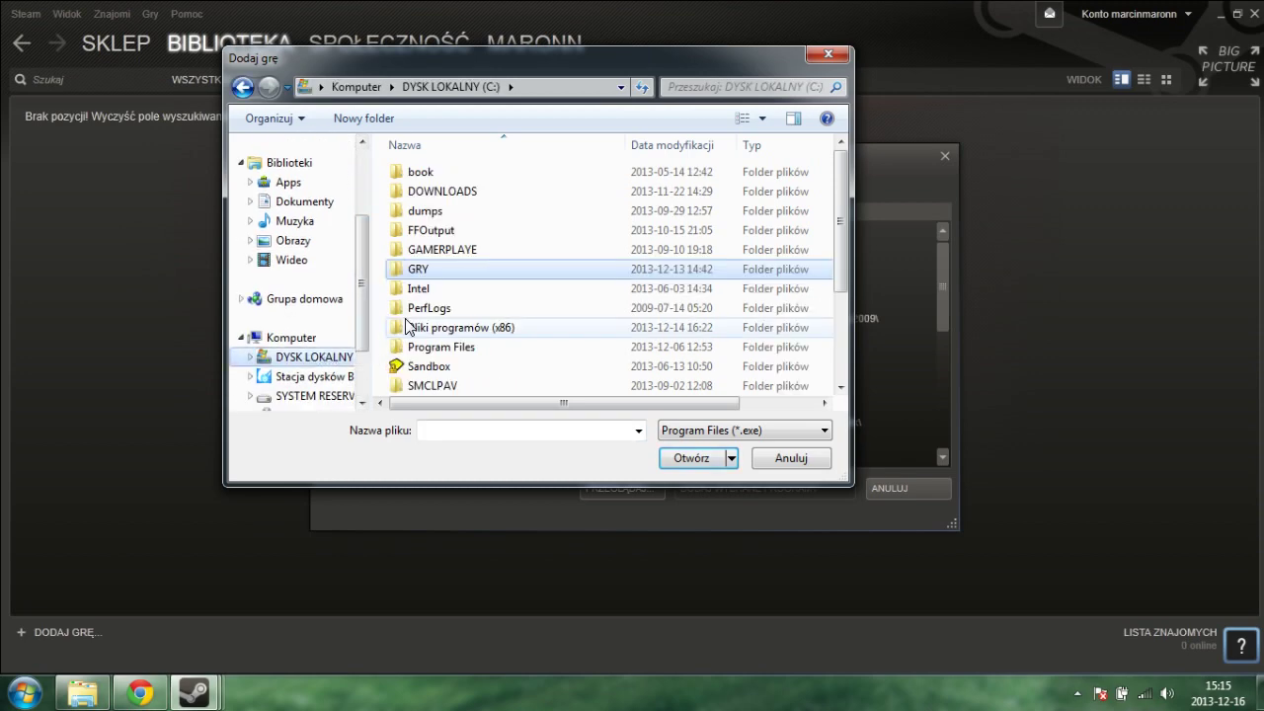
{"action": "double_click", "coordinate": [423, 275]}
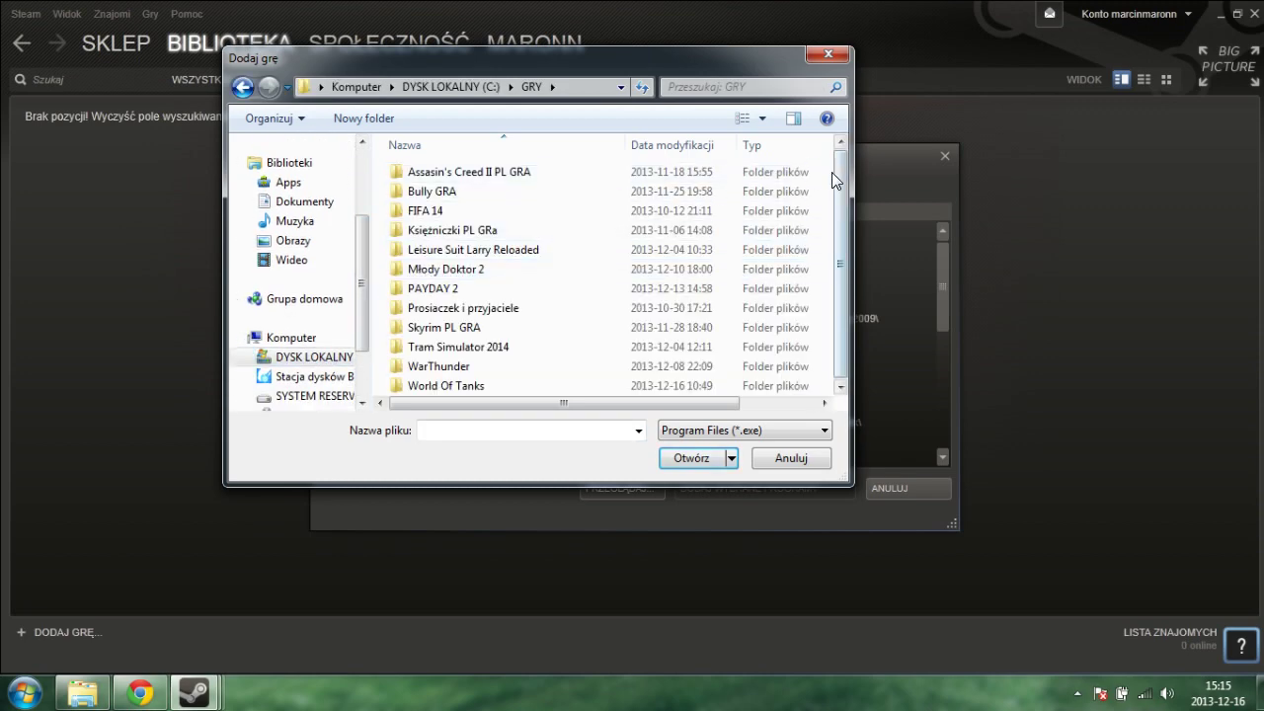
{"action": "double_click", "coordinate": [493, 288]}
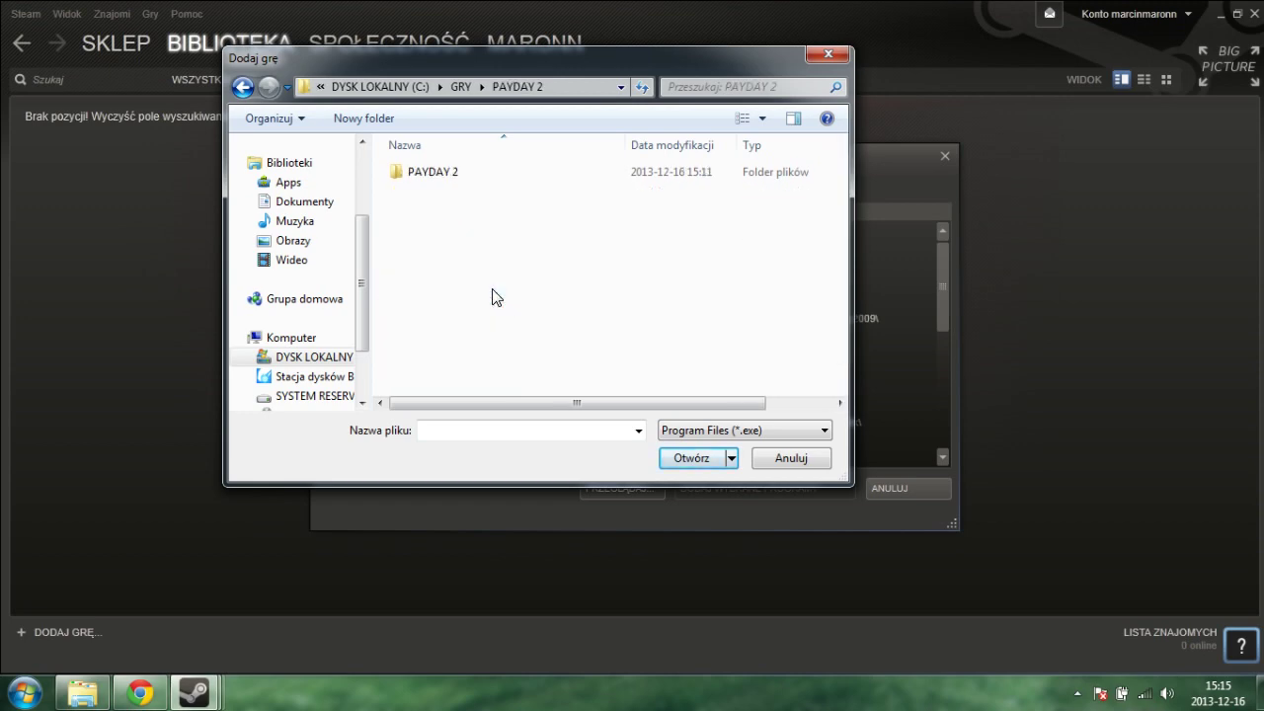
{"action": "double_click", "coordinate": [462, 172]}
- Choose payday2_win32_release as the program and add it to the Steam library
{"action": "left_click_drag", "start_coordinate": [840, 188], "coordinate": [844, 237]}
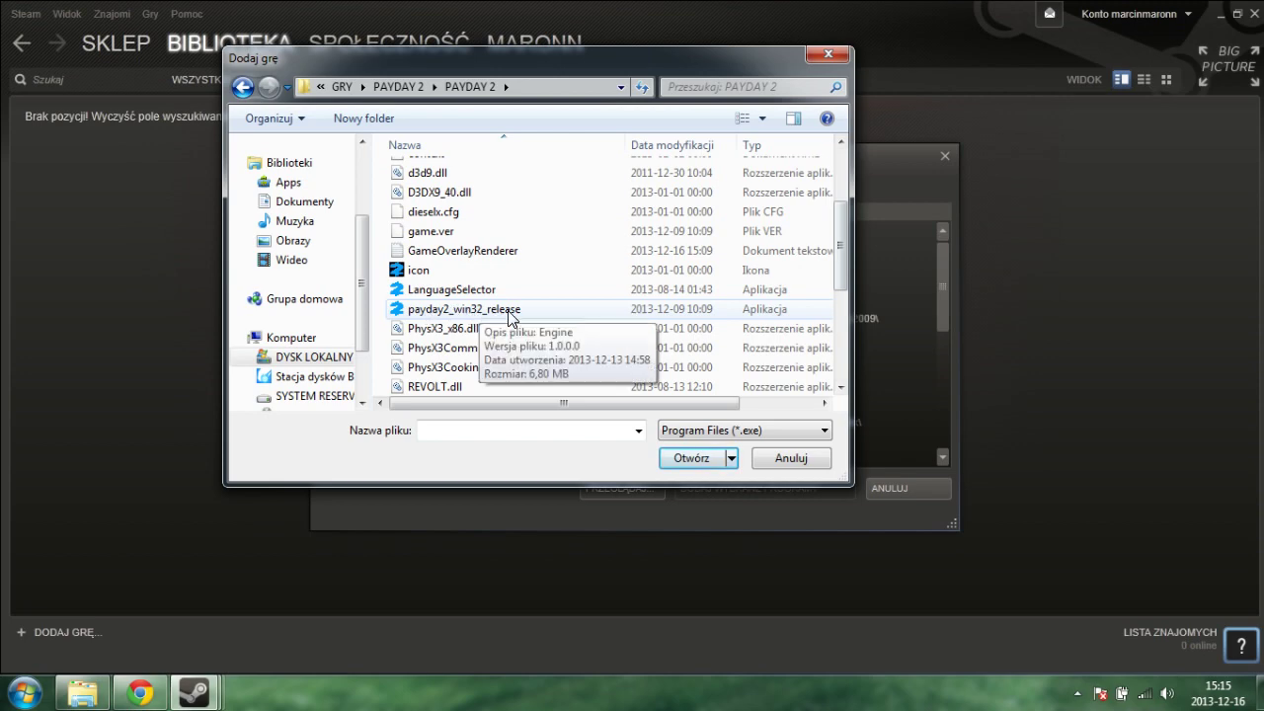
{"action": "left_click", "coordinate": [515, 315]}
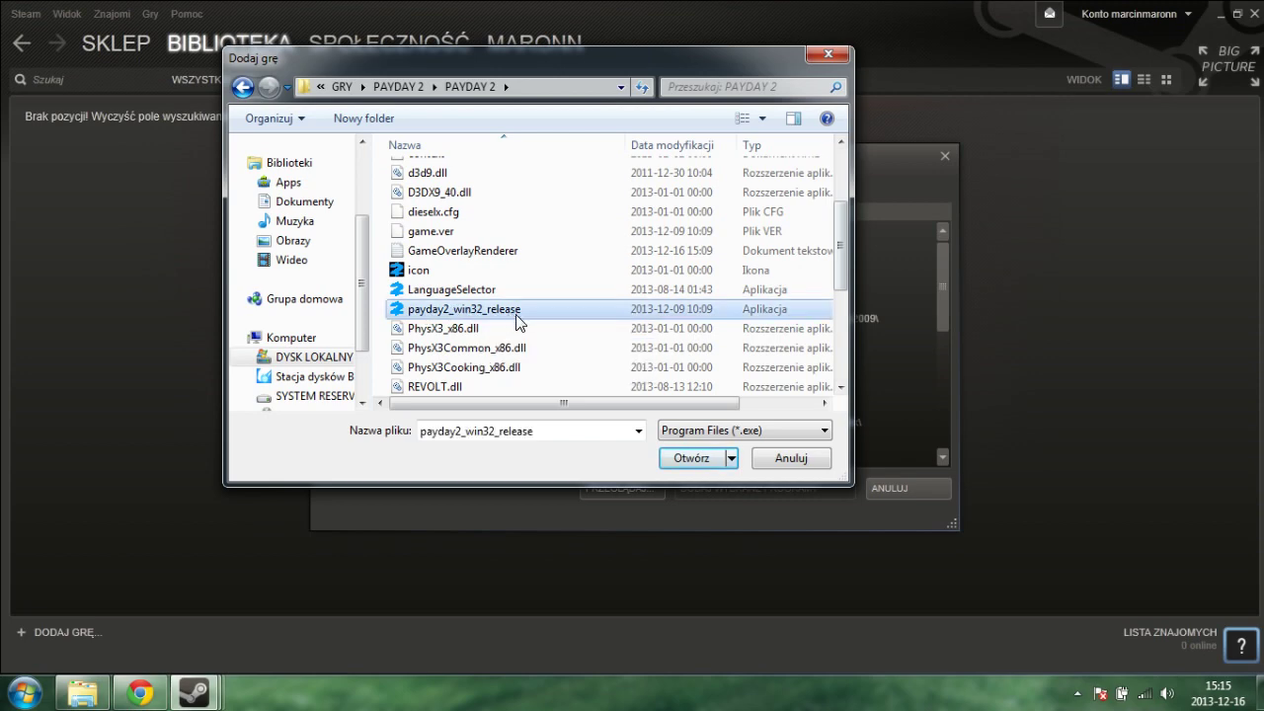
{"action": "left_click", "coordinate": [691, 459]}
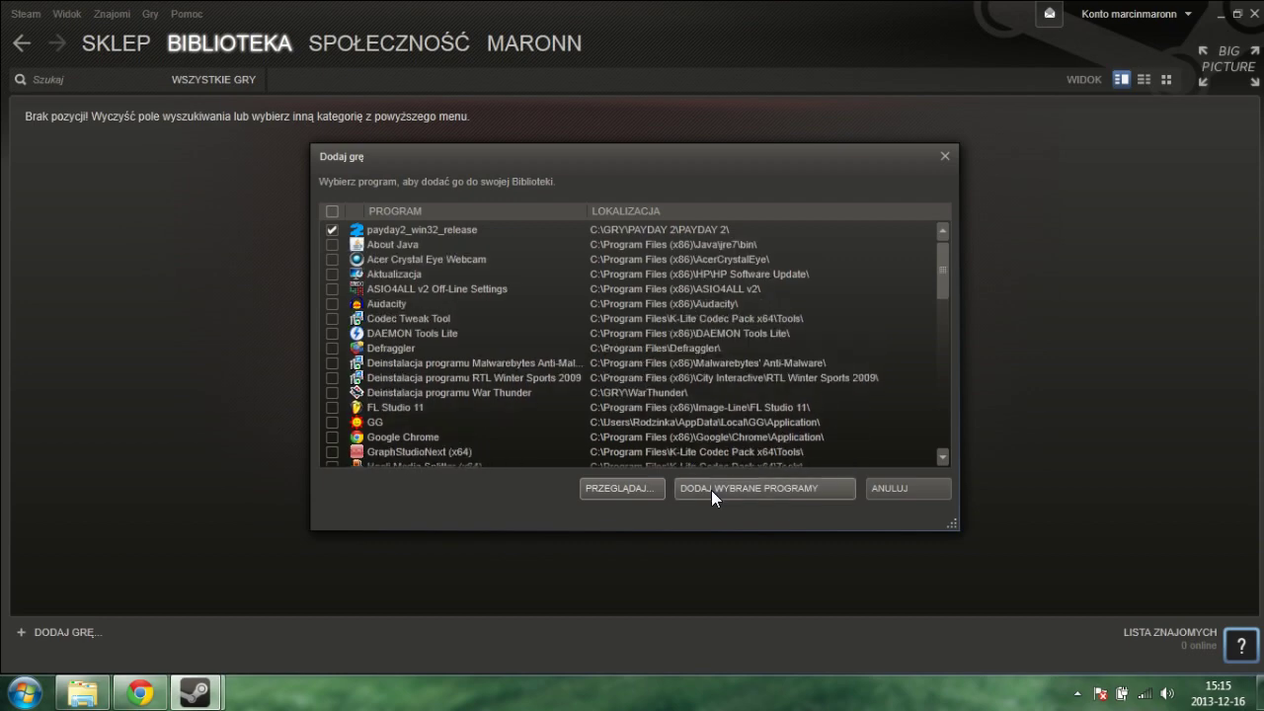
{"action": "left_click", "coordinate": [711, 489]}
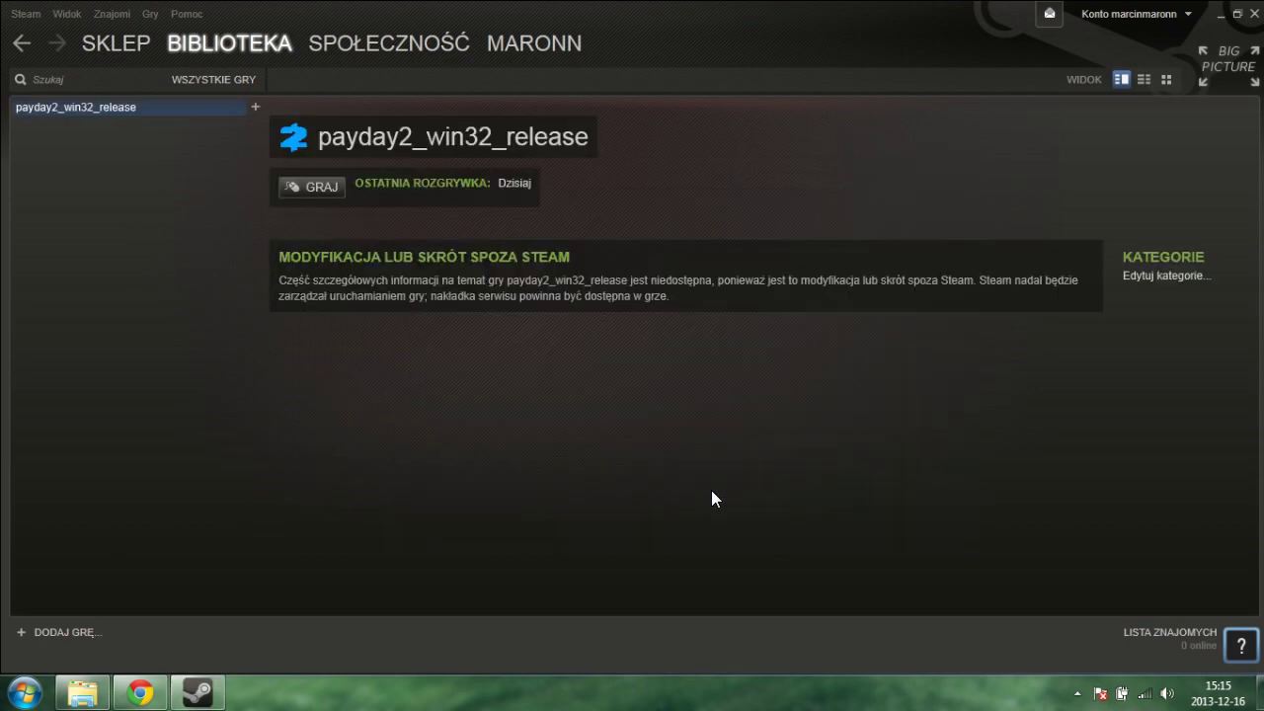